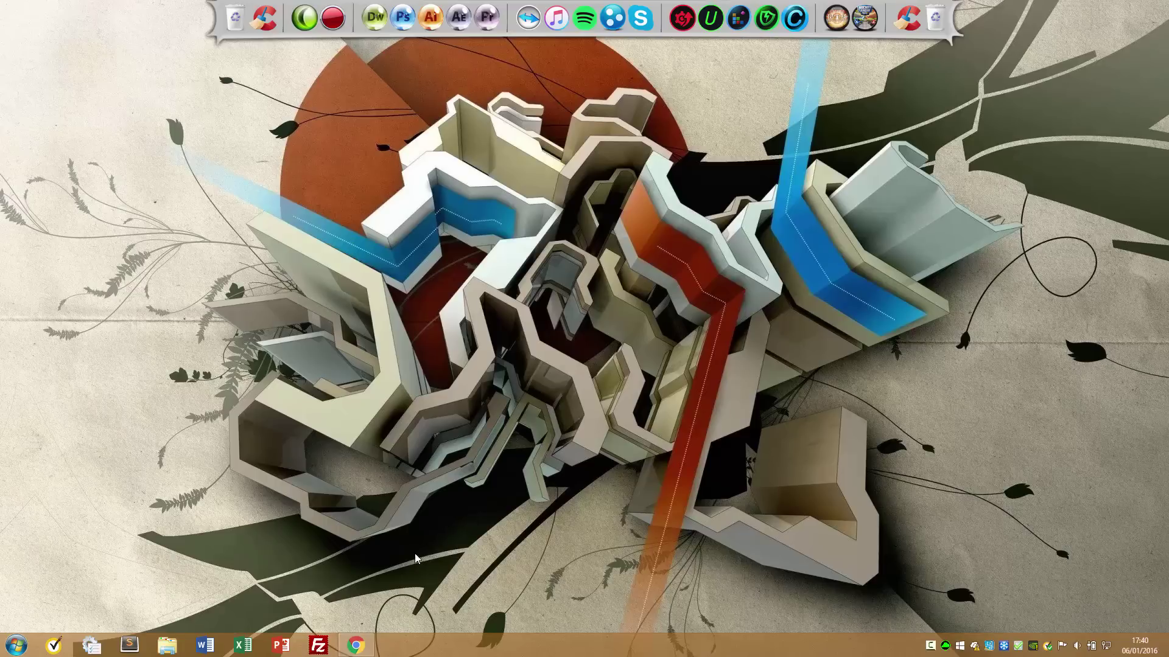
# Switch to Chrome, download the 64-bit version of HitmanPro from the SurfRight page, and return to the desktop.
pyautogui.click(356, 645)
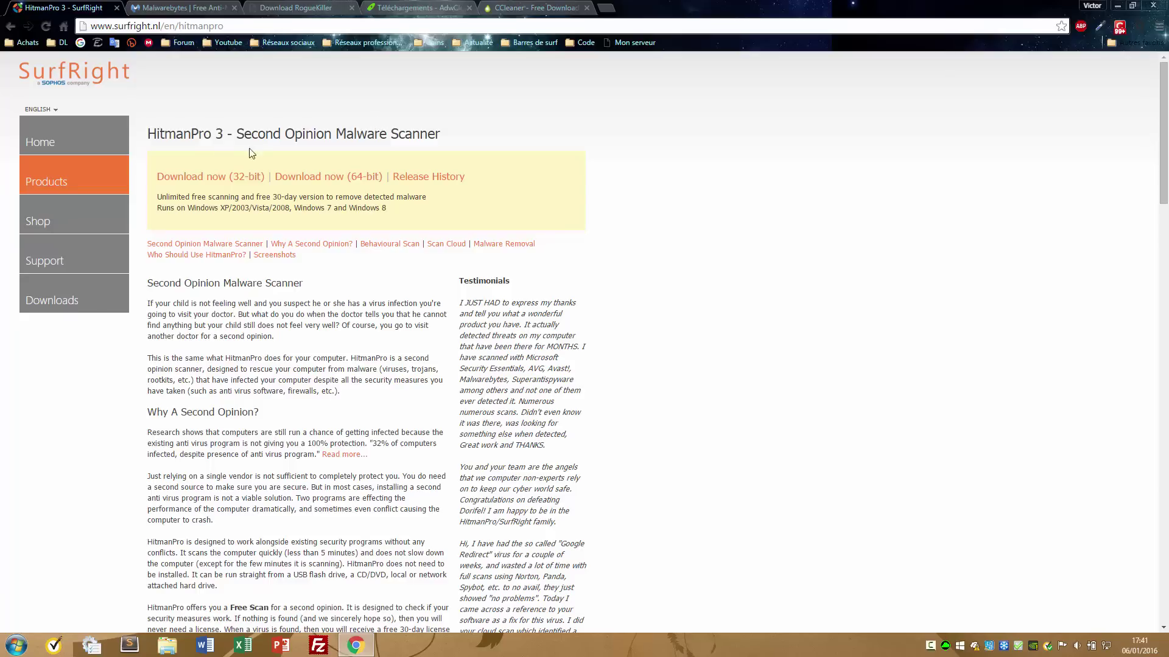
pyautogui.click(318, 176)
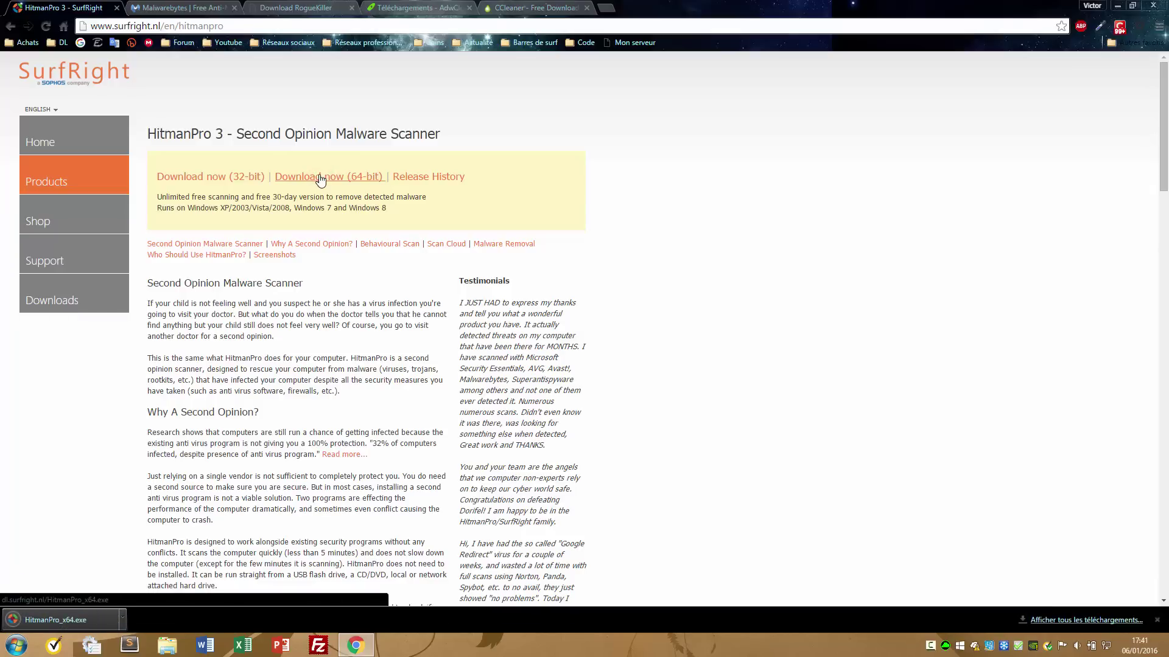
pyautogui.click(1117, 6)
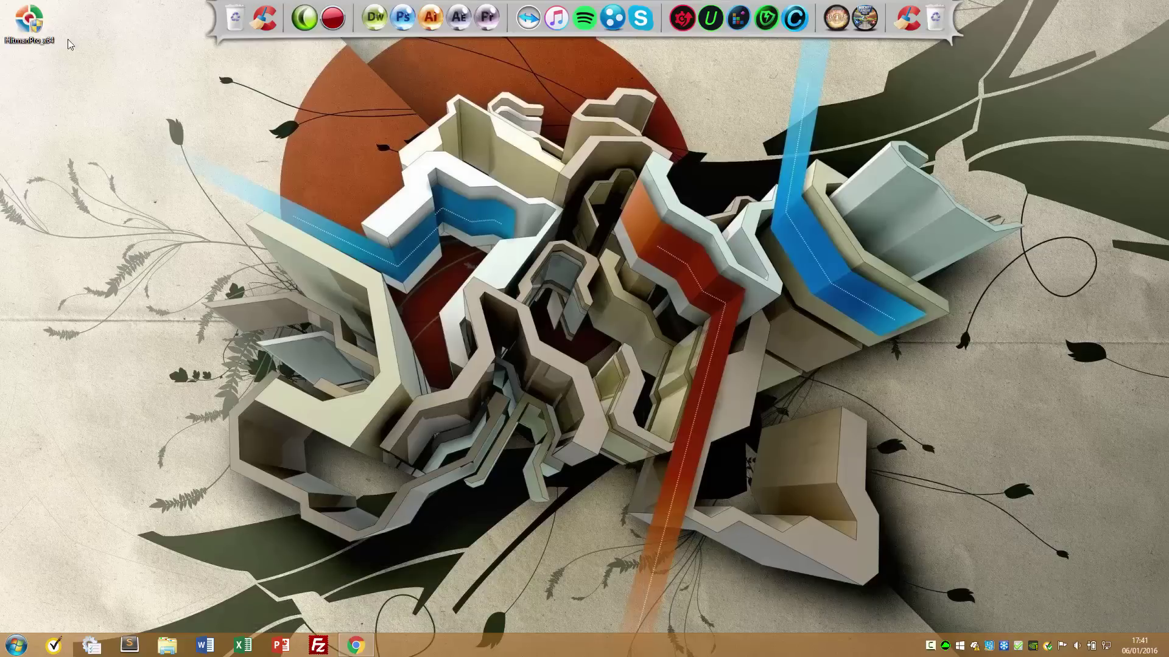
# Launch the downloaded HitmanPro and start a one-time scan without an e-mail registration, then cancel the scan and close the program.
pyautogui.doubleClick(37, 25)
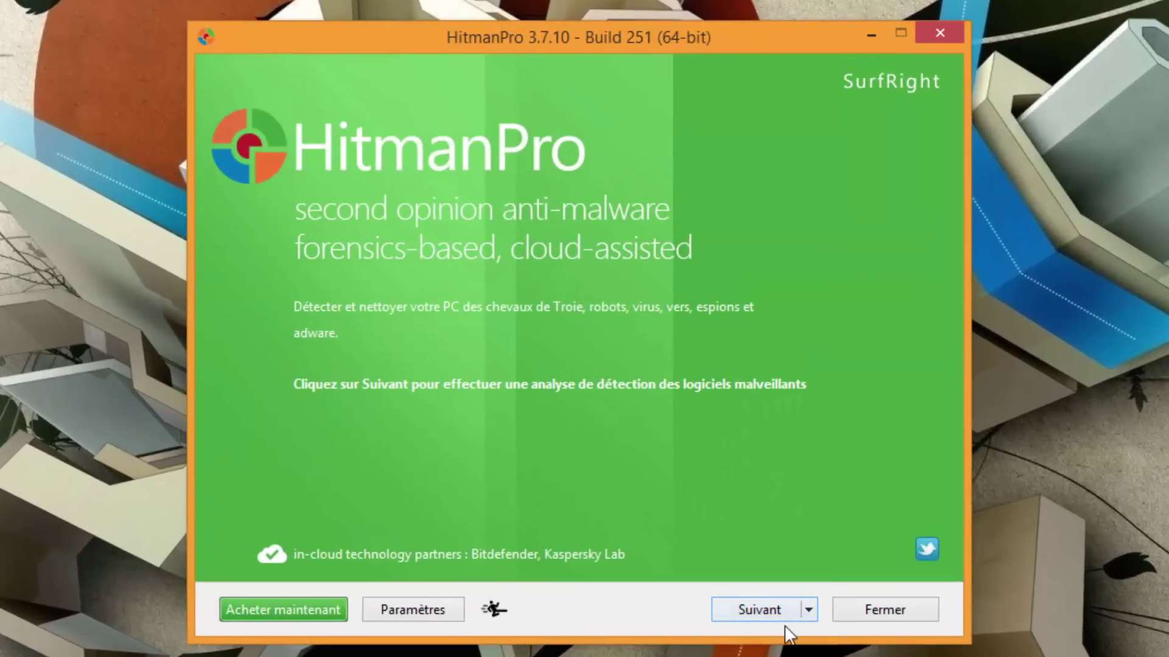
pyautogui.click(752, 603)
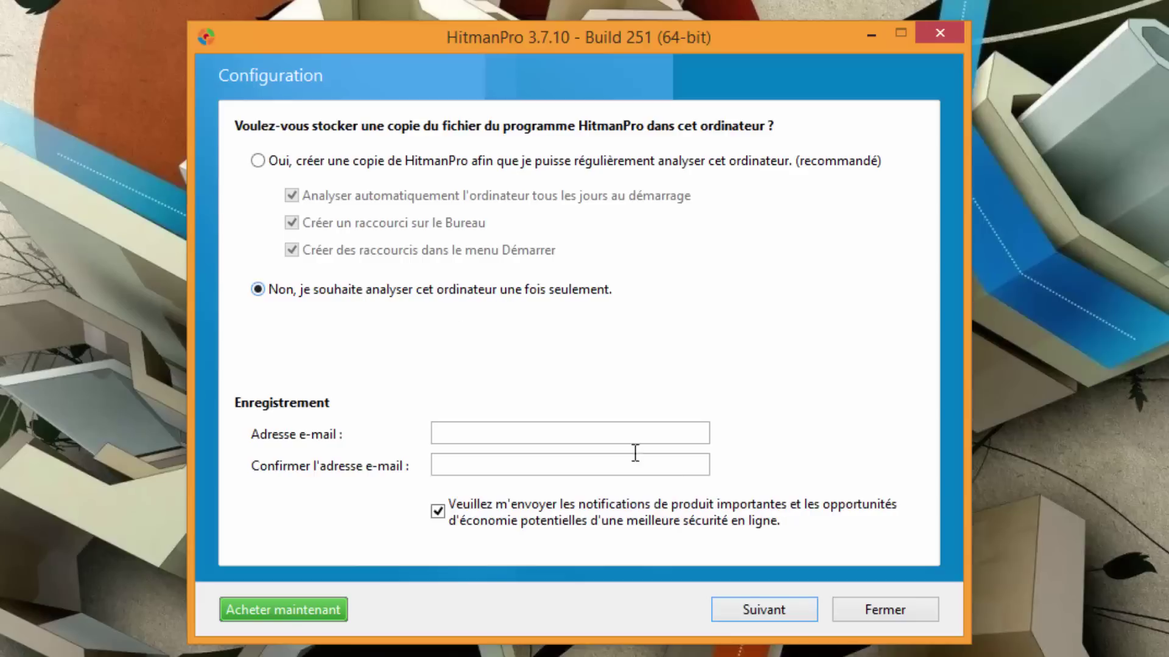
pyautogui.click(751, 611)
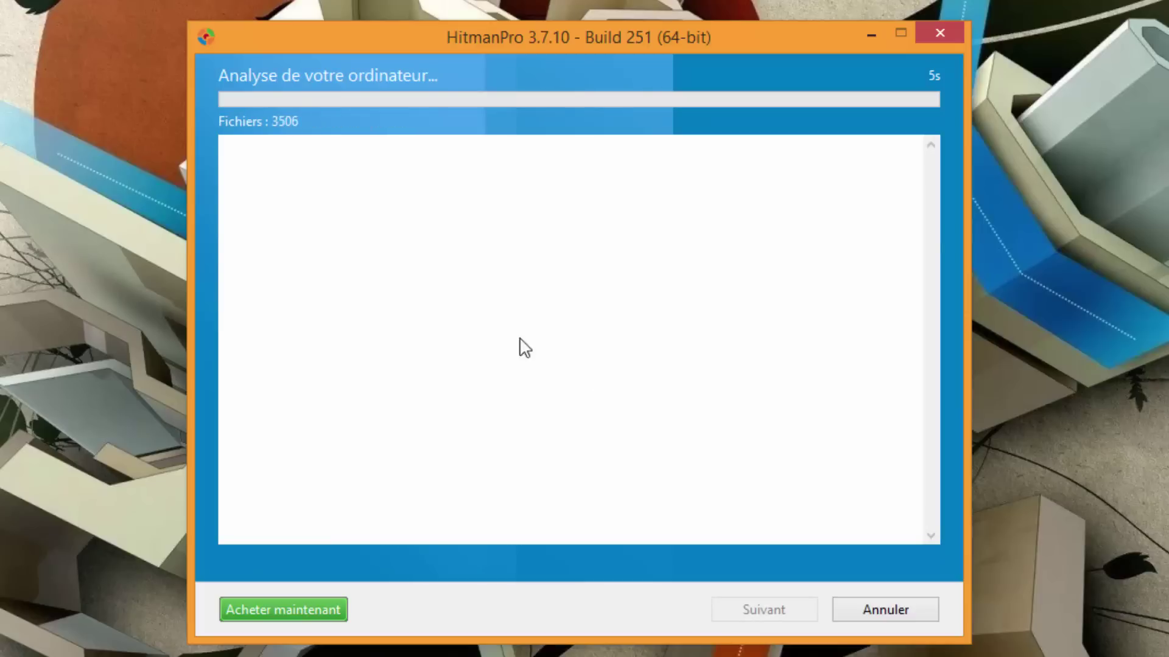
pyautogui.click(861, 609)
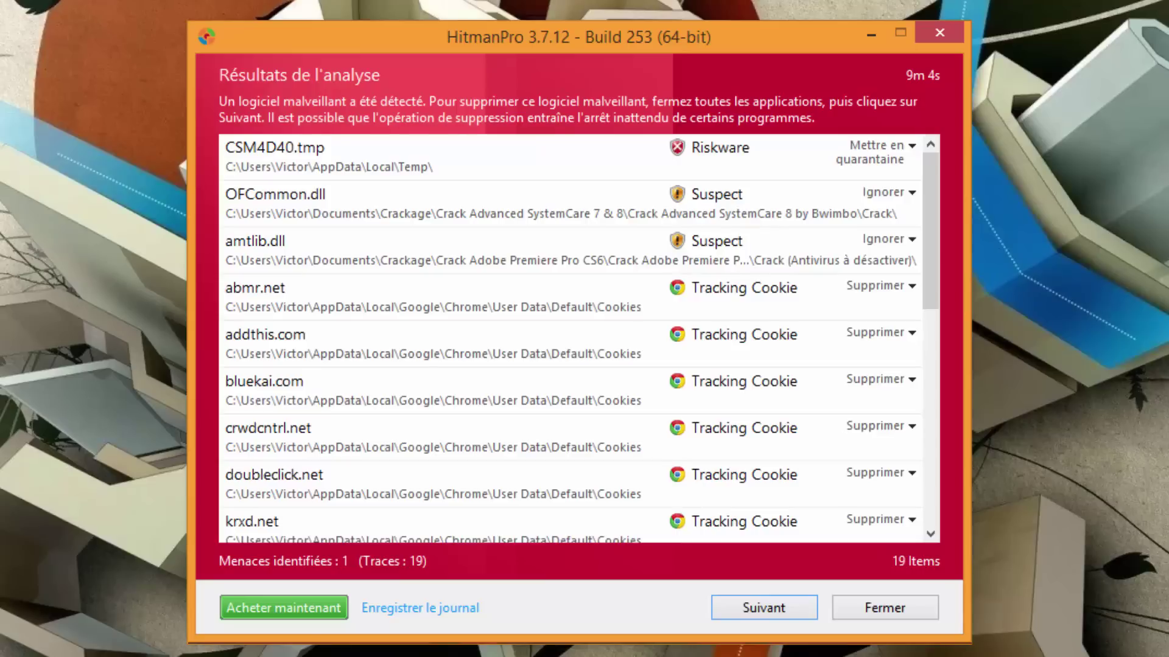
pyautogui.press('Return')
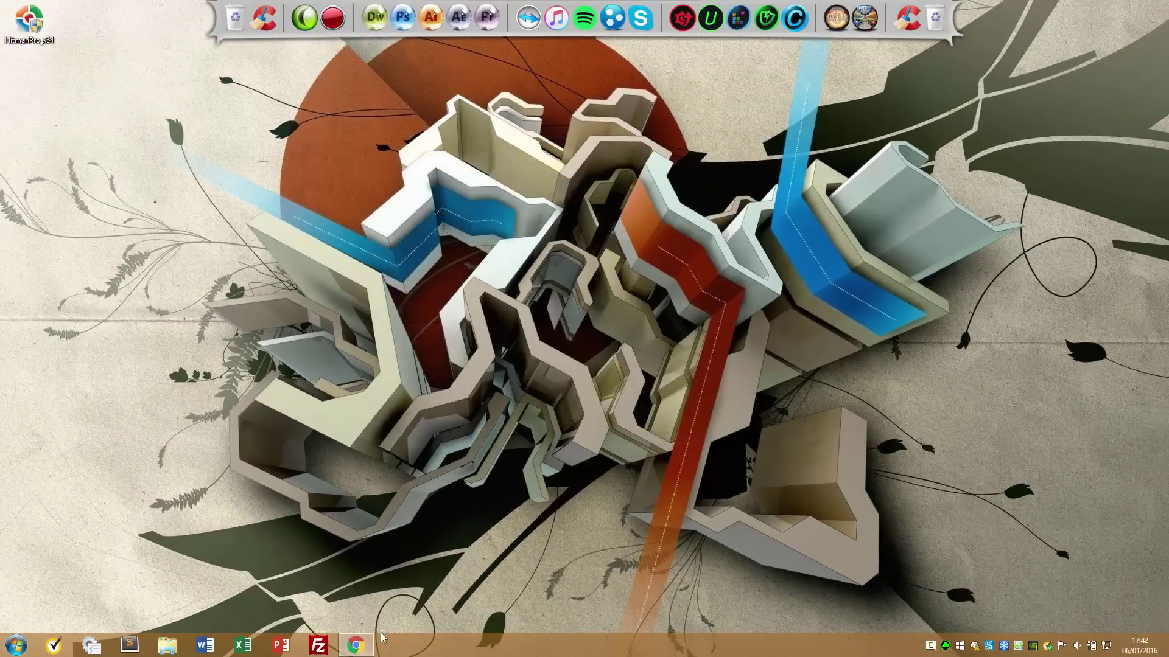
# Switch to Chrome, download Malwarebytes Anti-Malware Free through Download.com, close its page, and return to the desktop.
pyautogui.click(365, 644)
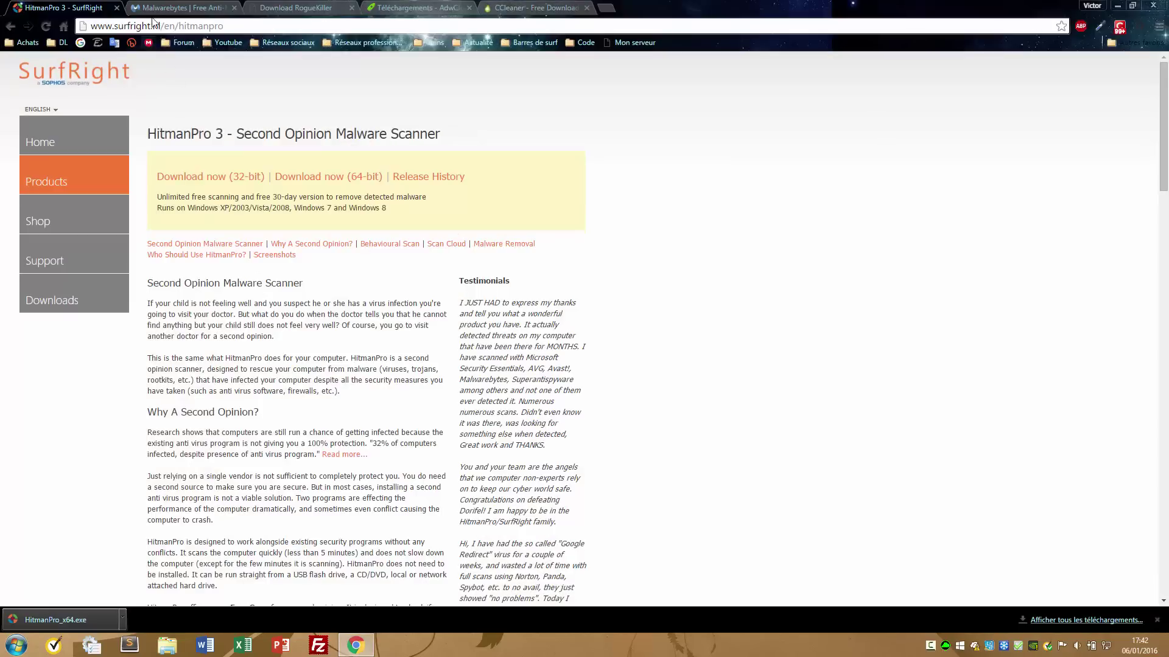
pyautogui.click(158, 8)
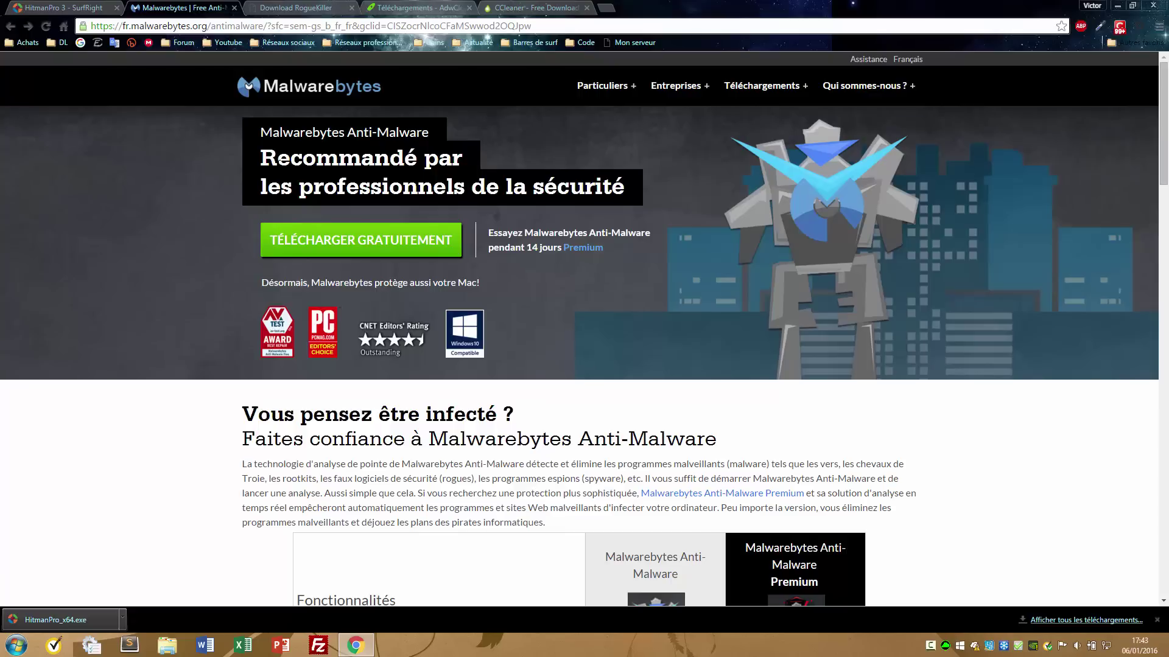
pyautogui.click(329, 241)
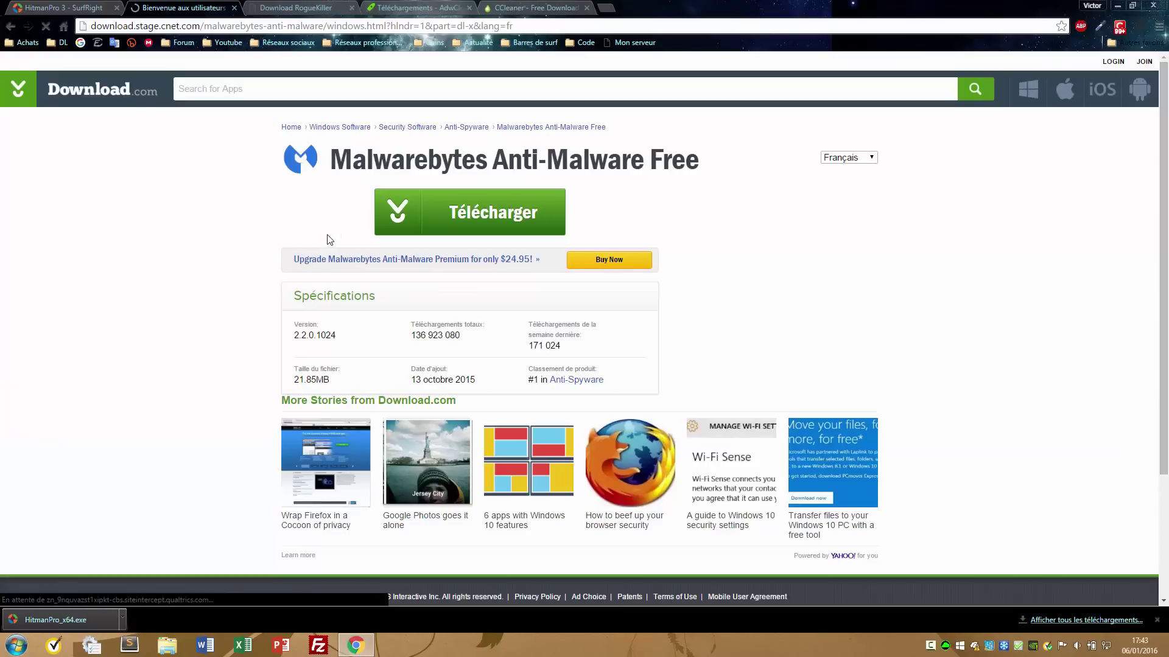
pyautogui.click(443, 213)
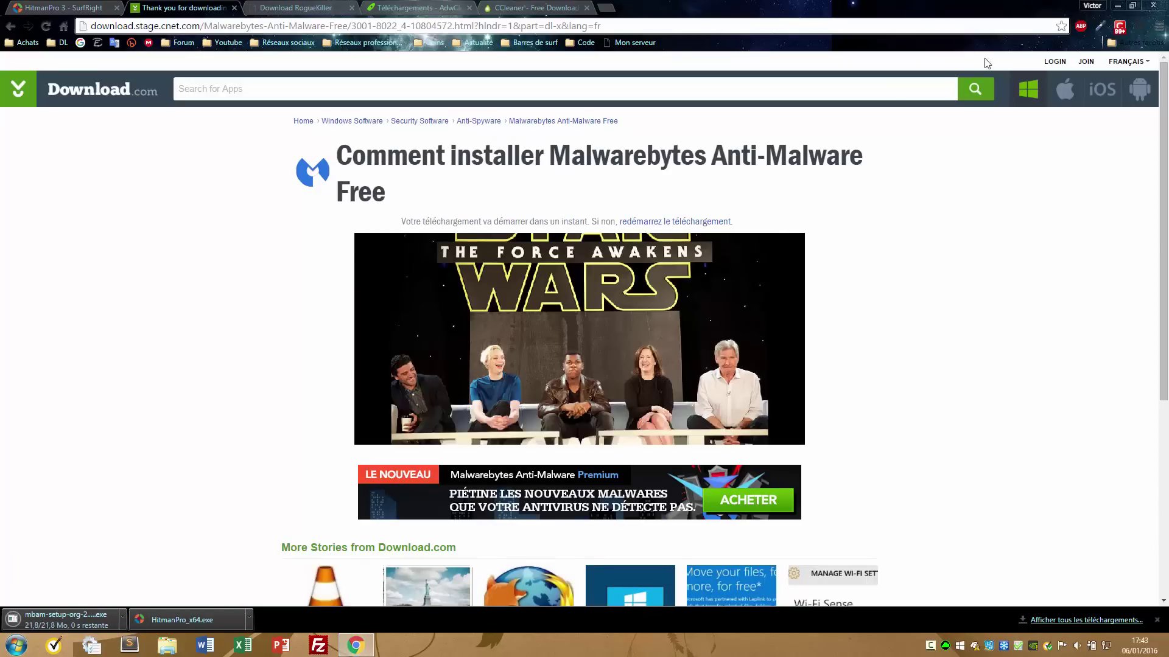
pyautogui.click(233, 7)
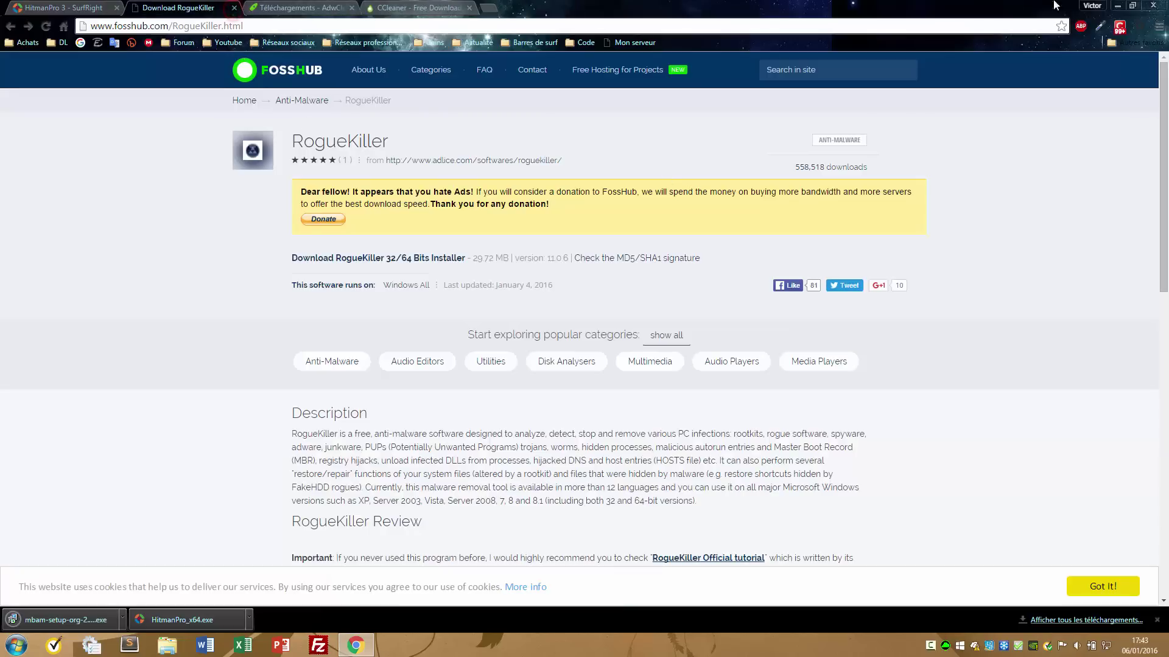
pyautogui.click(1117, 5)
# Launch the downloaded Malwarebytes setup file from the desktop with Français as the installation language.
pyautogui.click(31, 90)
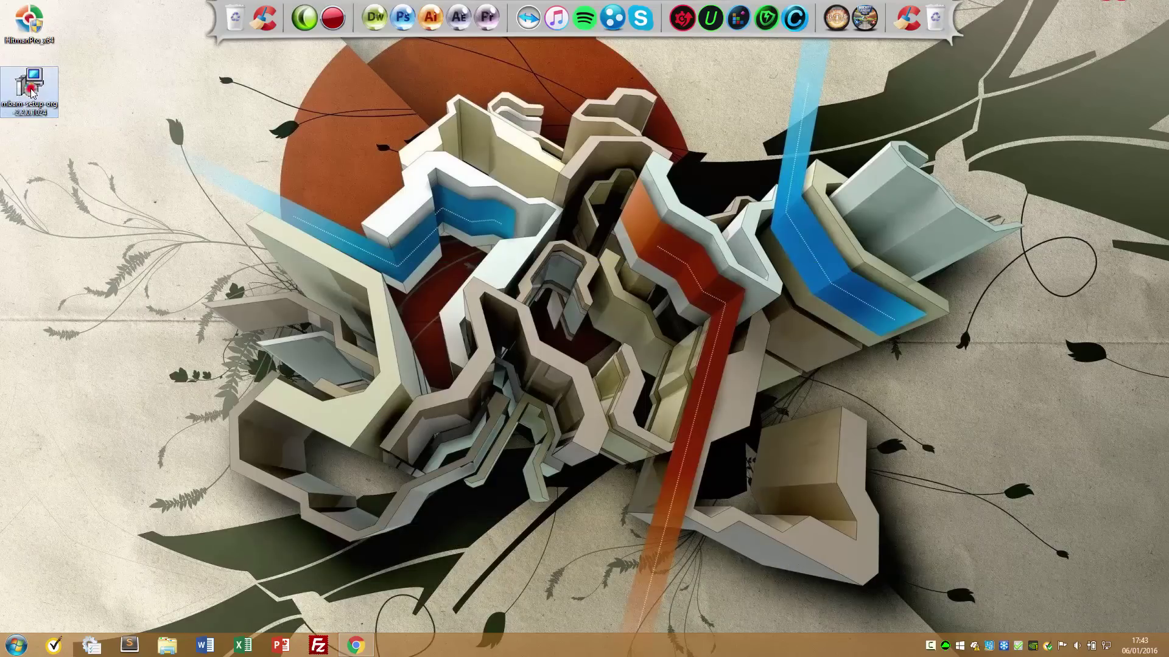
pyautogui.doubleClick(31, 90)
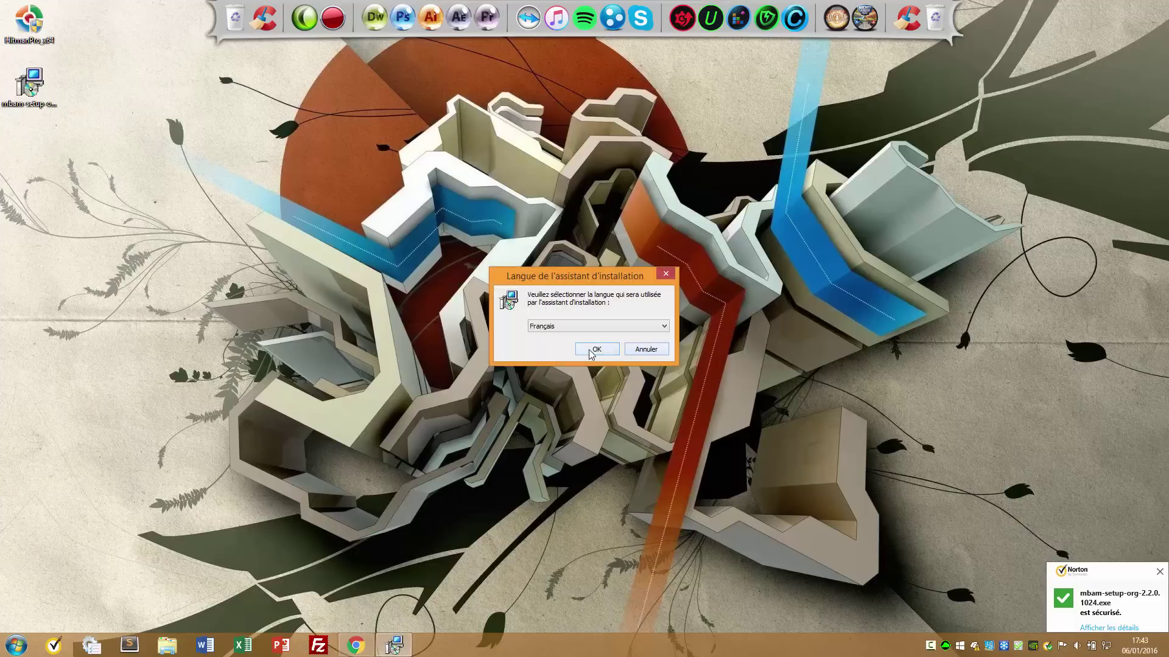
pyautogui.click(589, 348)
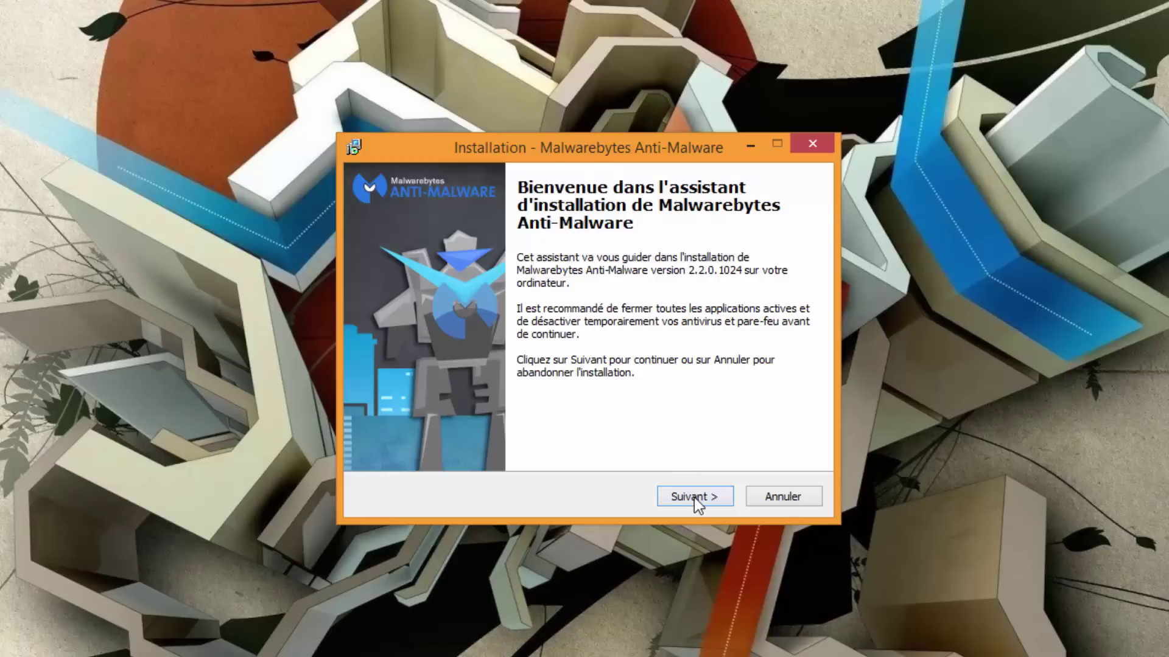
# Accept the Malwarebytes licence agreement and keep the default destination folder, advancing to the additional installation tasks.
pyautogui.click(693, 498)
pyautogui.click(449, 436)
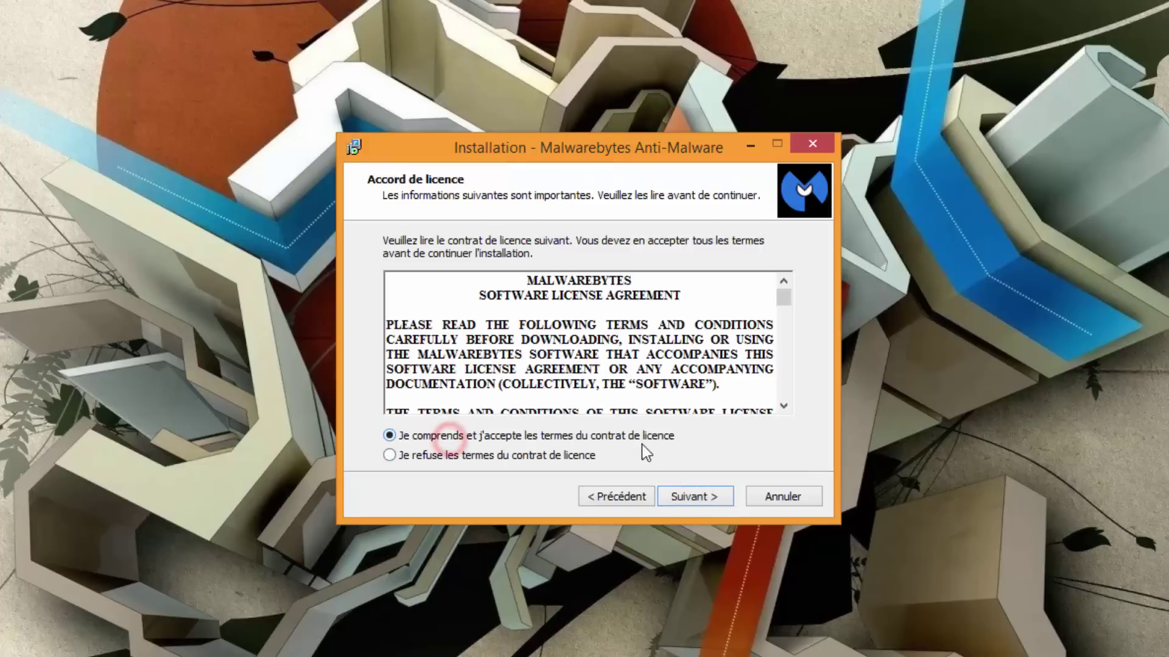
pyautogui.click(686, 497)
pyautogui.click(687, 497)
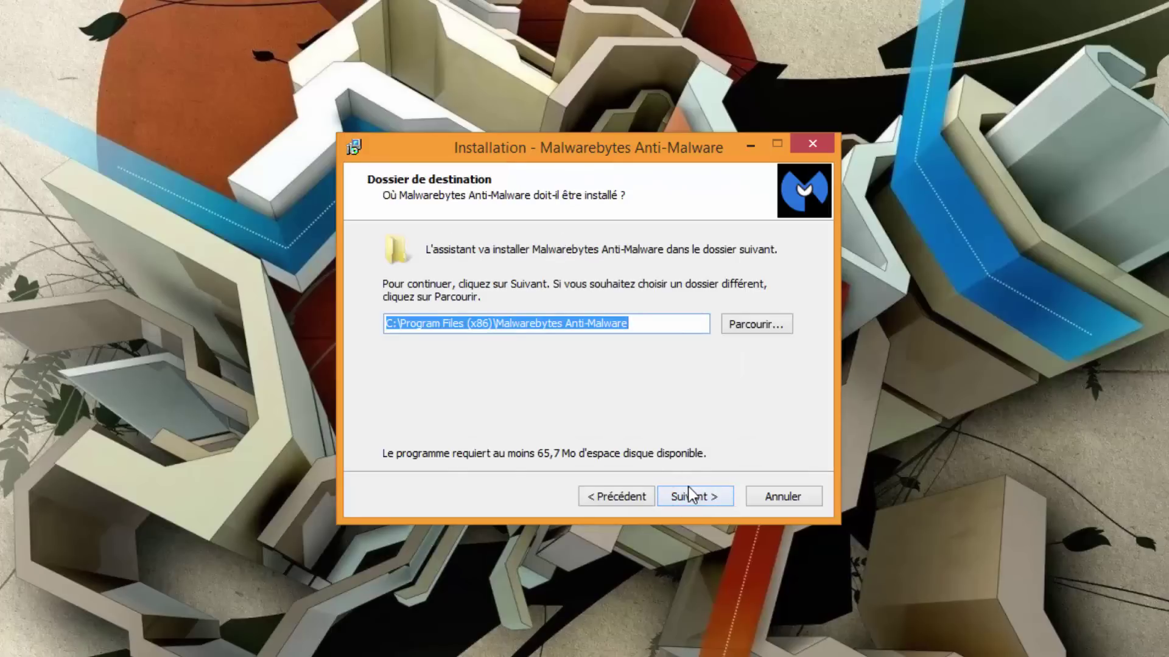
pyautogui.click(690, 496)
pyautogui.click(685, 495)
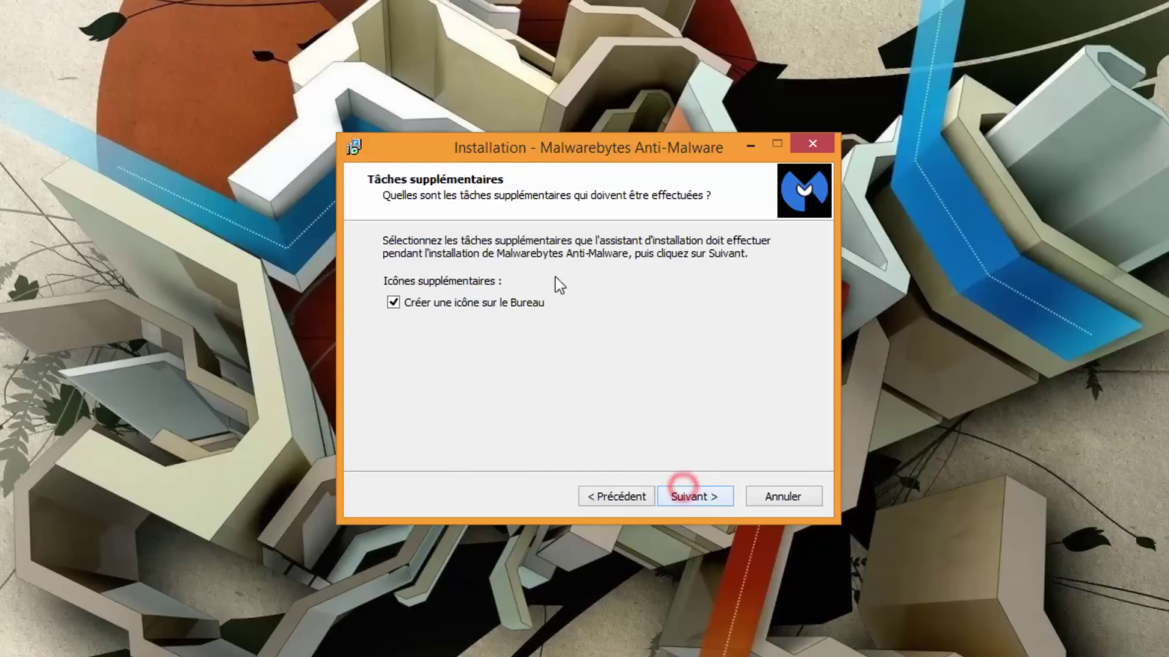
# Install Malwarebytes with a desktop icon, decline the free Premium trial, and finish with the program set to run.
pyautogui.click(438, 301)
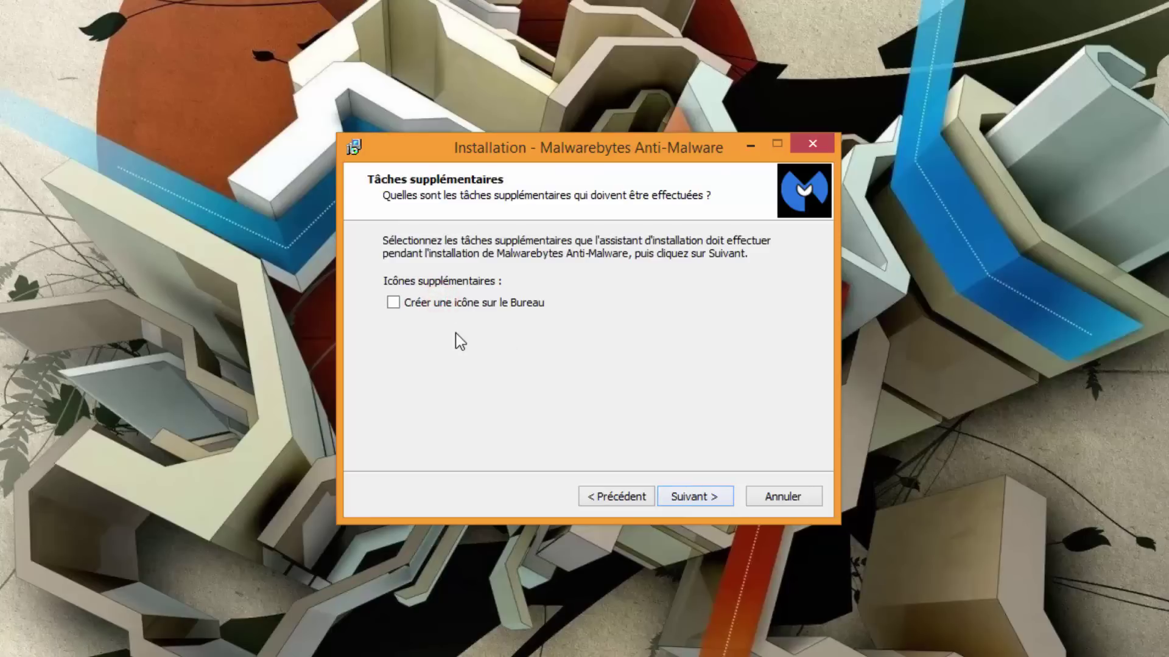
pyautogui.click(448, 305)
pyautogui.click(720, 496)
pyautogui.click(706, 497)
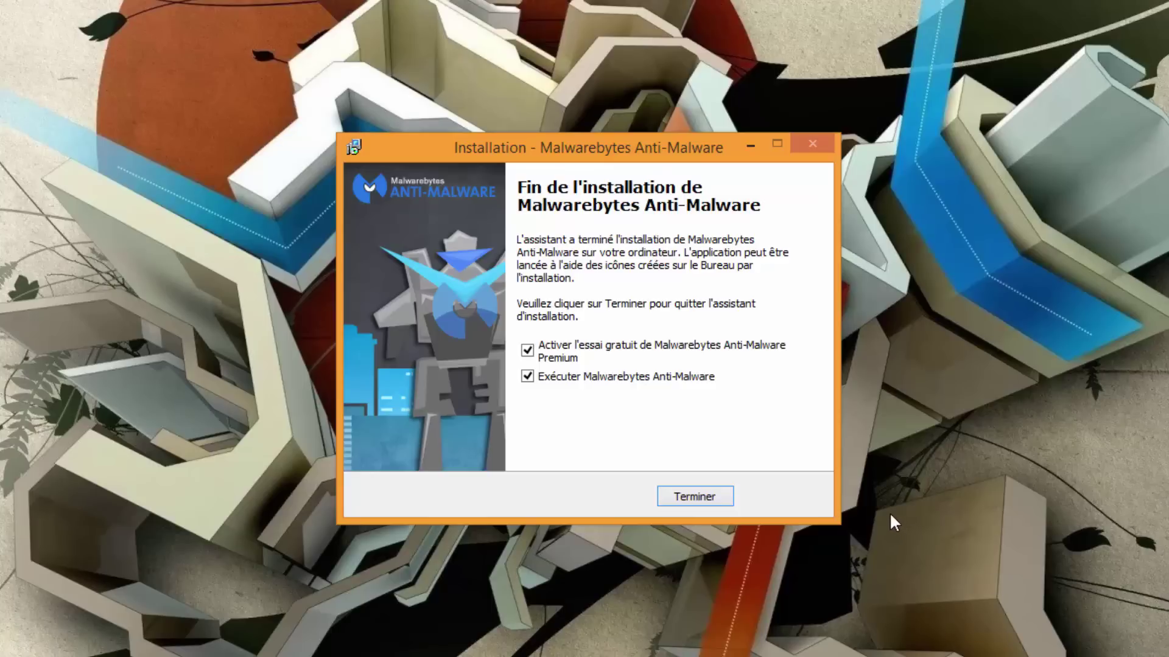
pyautogui.click(565, 350)
pyautogui.click(688, 496)
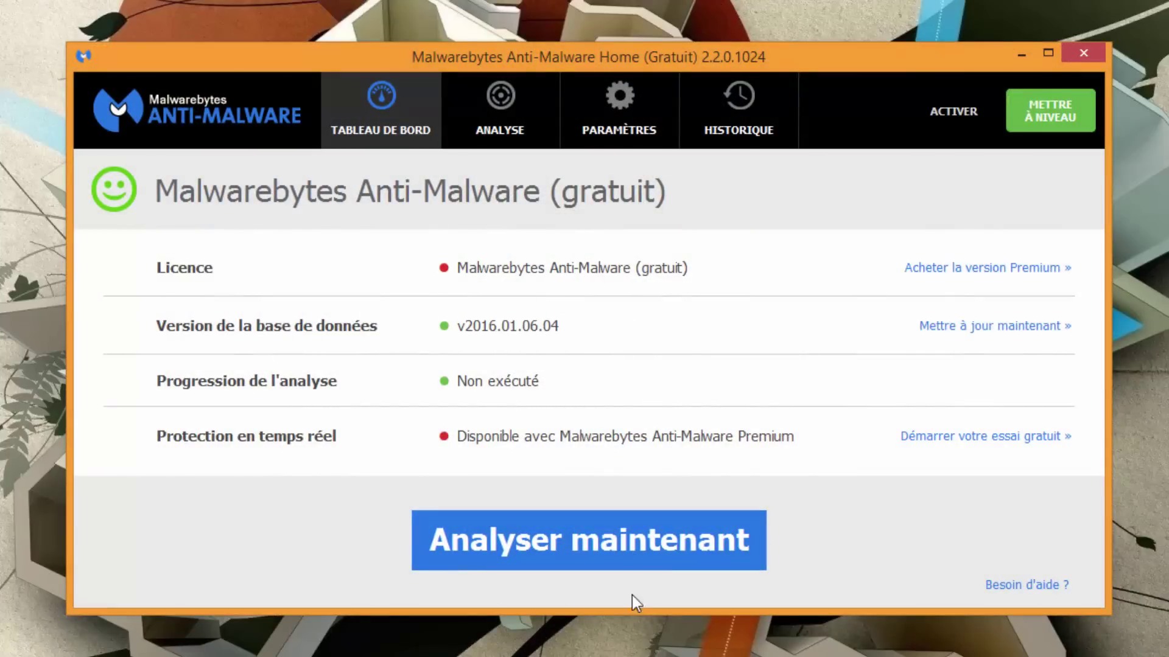
# Start a Malwarebytes threat scan, cancel it with confirmation, and minimize the program.
pyautogui.click(555, 538)
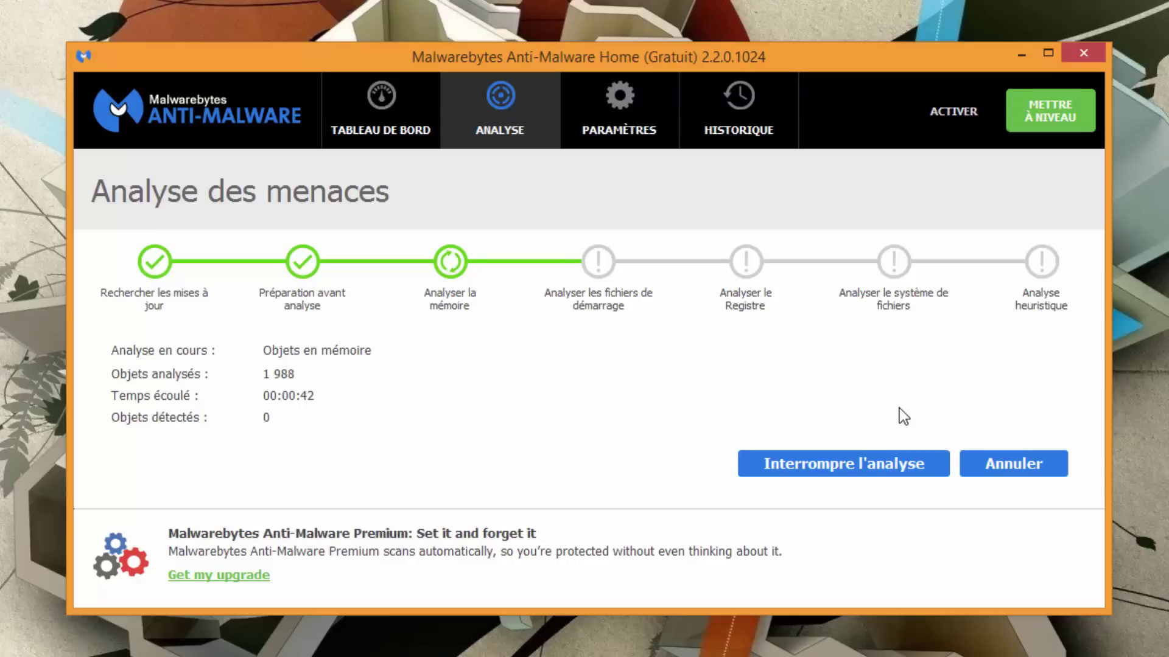
pyautogui.click(1006, 465)
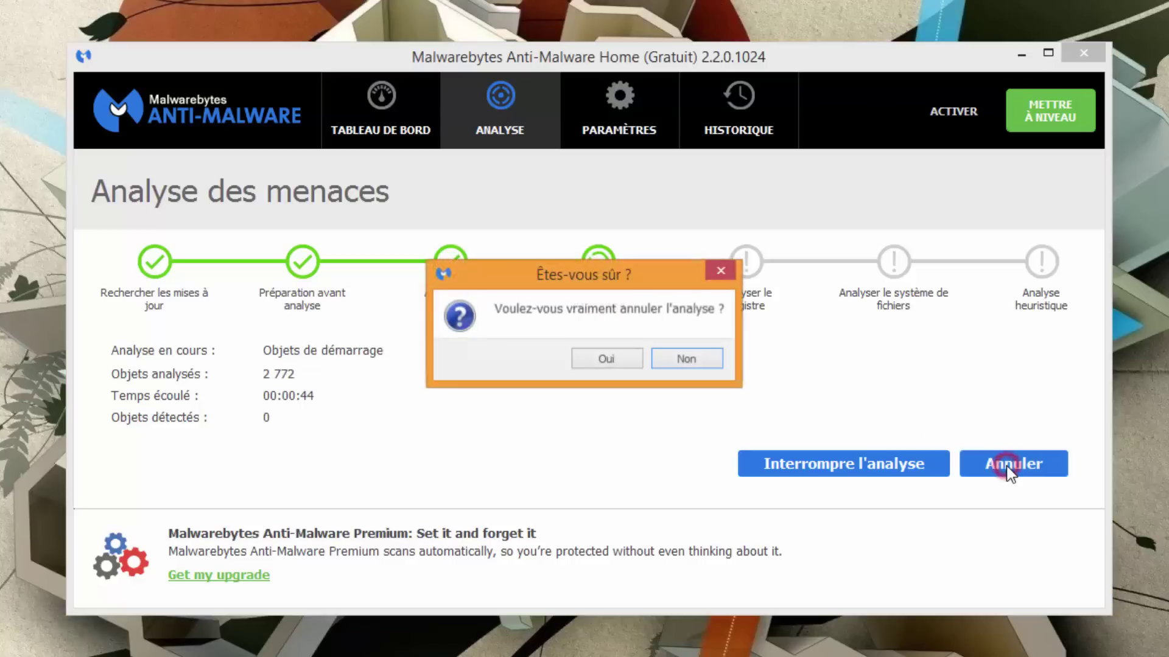
pyautogui.click(605, 359)
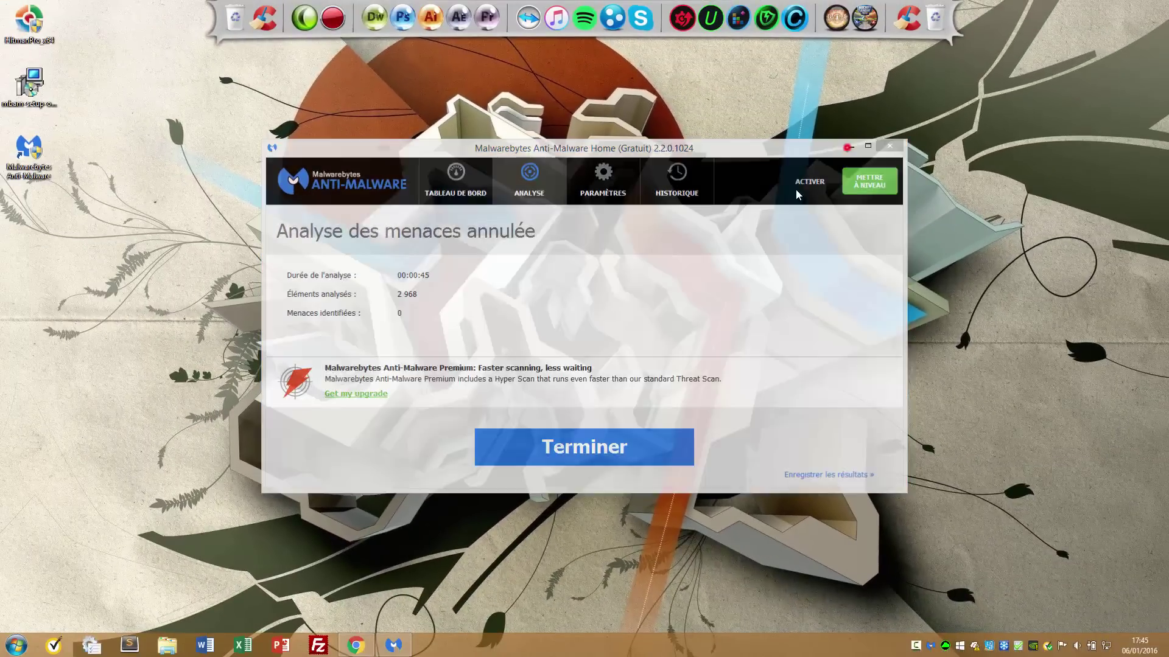
pyautogui.click(394, 645)
# Switch to Chrome, download the RogueKiller 32/64 Bits Installer from FossHub, and return to the desktop.
pyautogui.click(356, 646)
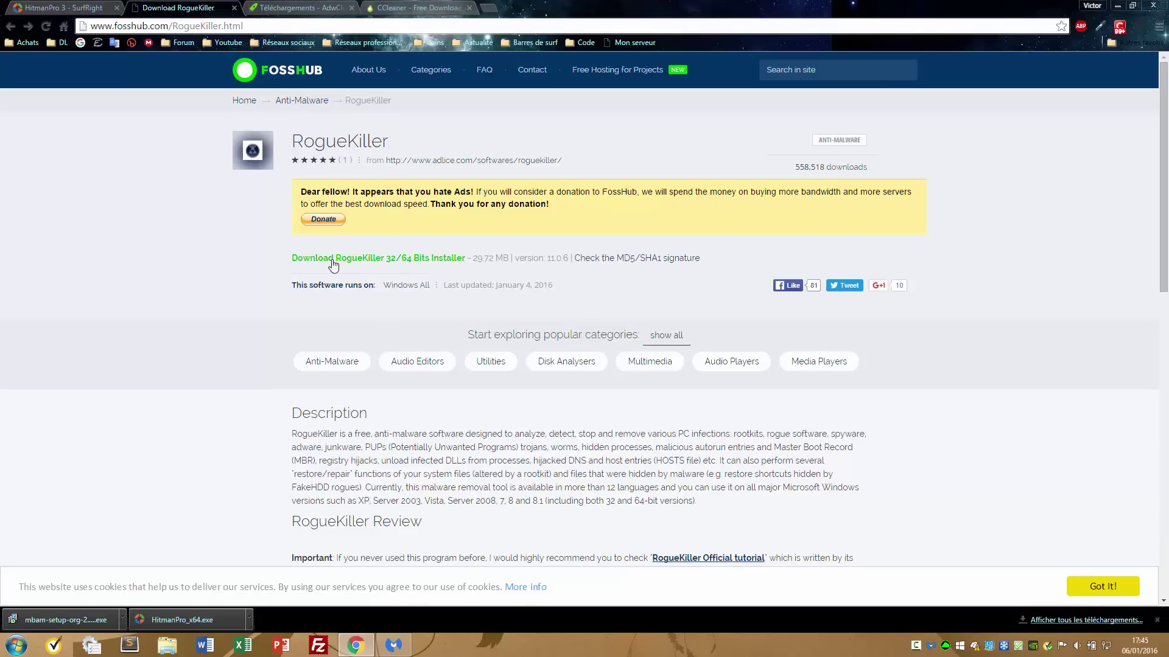
pyautogui.click(376, 259)
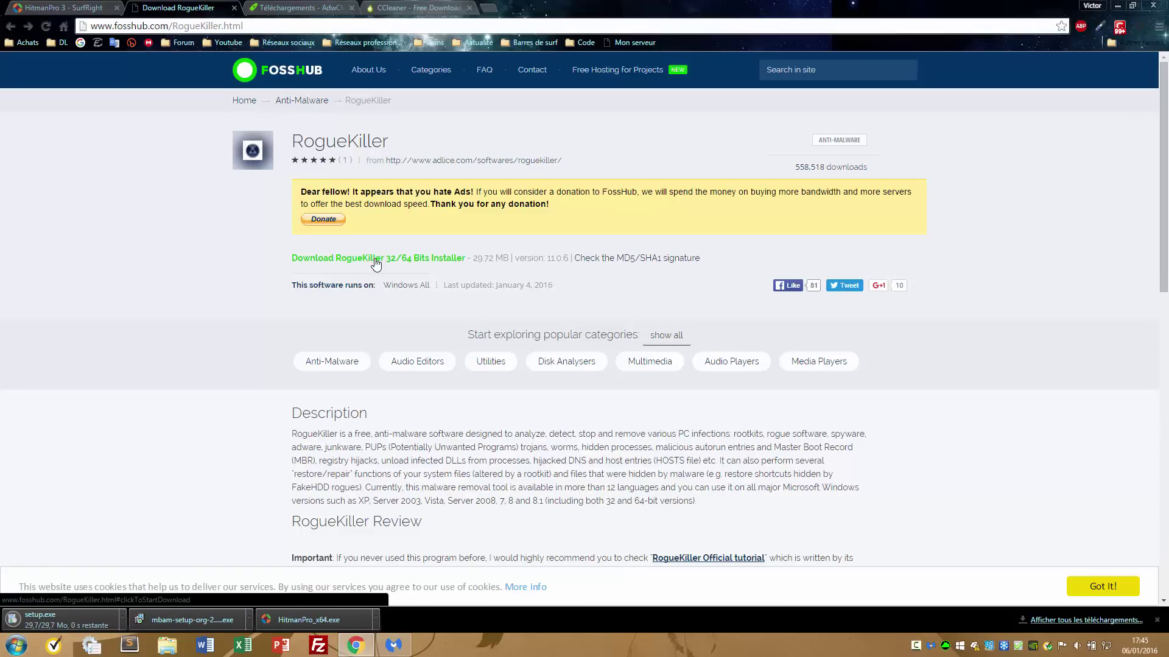
pyautogui.click(1117, 5)
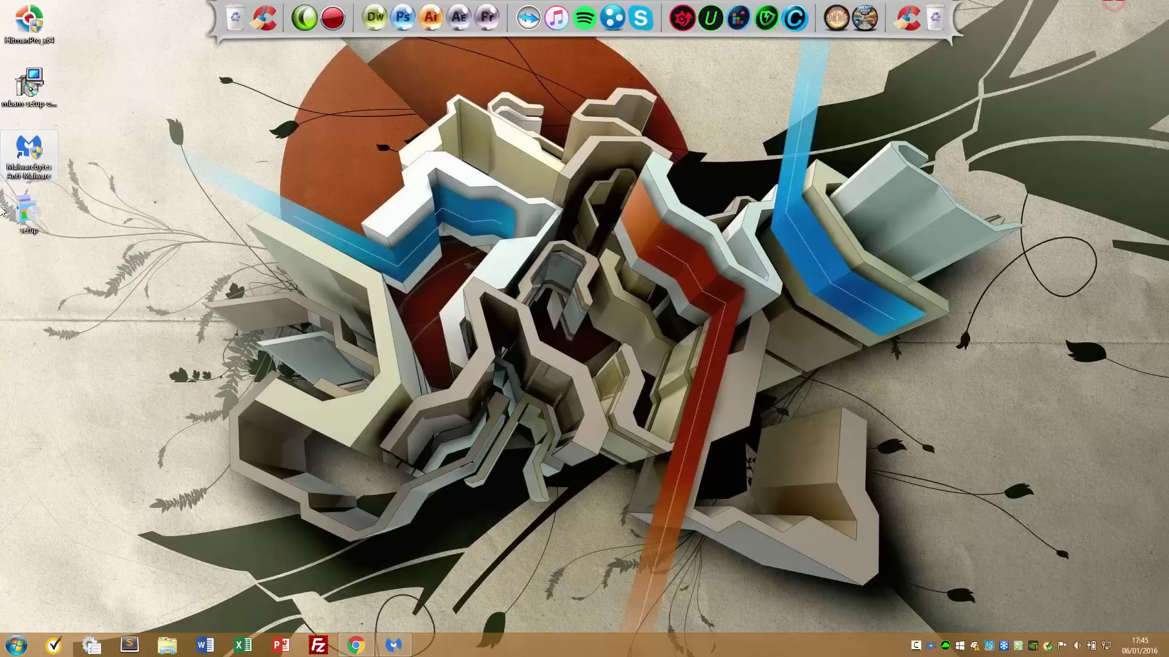
# Launch the downloaded RogueKiller setup file and allow it to run anyway in Norton's download diagnostic.
pyautogui.click(34, 217)
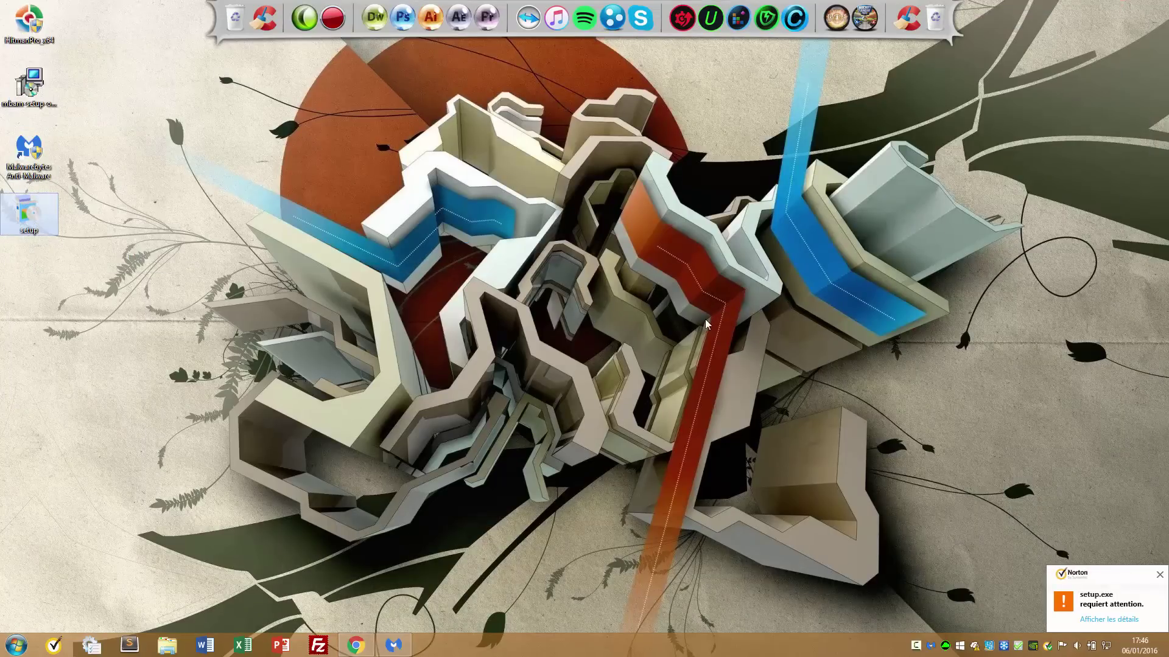
pyautogui.click(1109, 619)
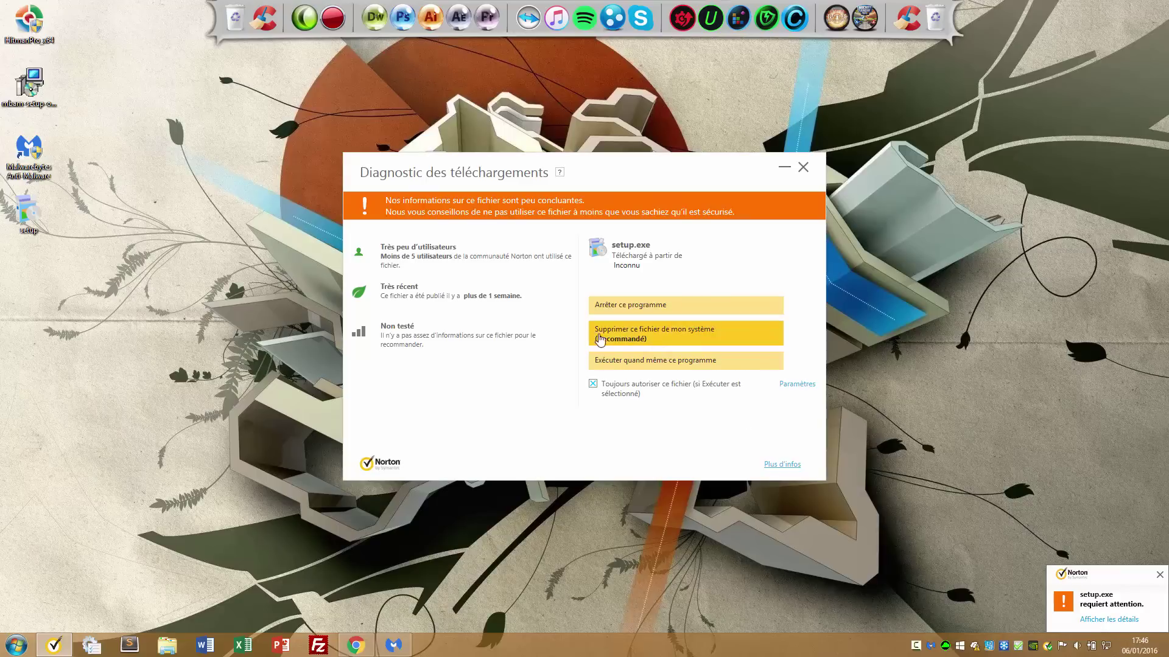
pyautogui.click(652, 362)
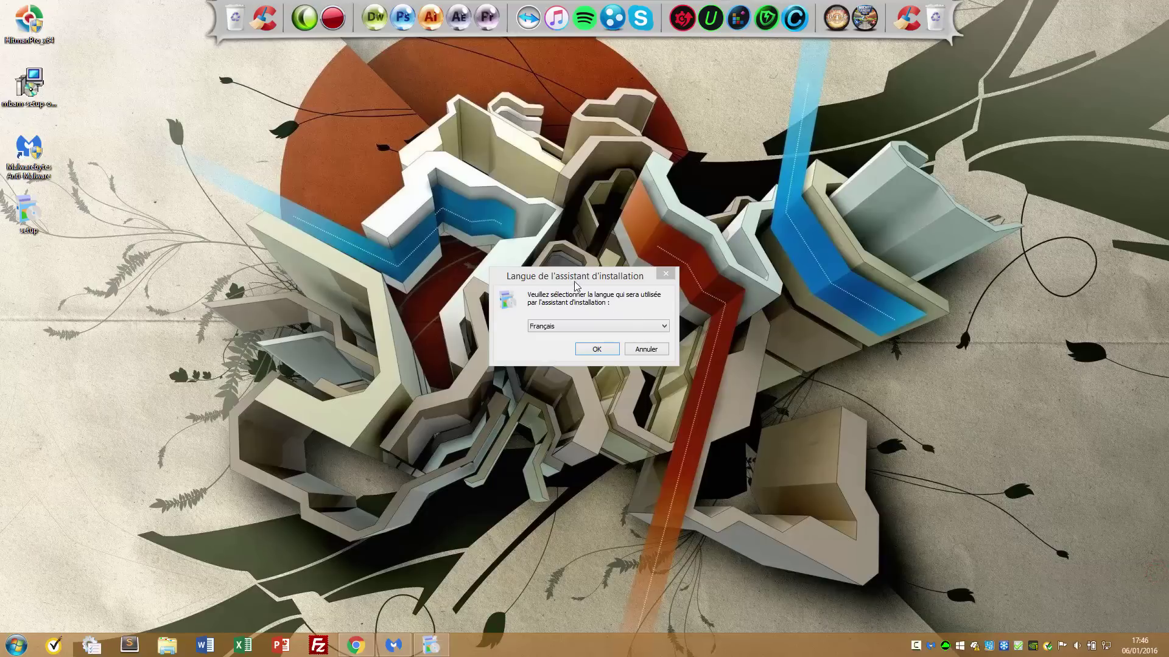
# Set up the RogueKiller installer in French with the 32 and 64-bit option unselected and the licence ID and key left blank.
pyautogui.moveTo(575, 283); pyautogui.dragTo(566, 251)
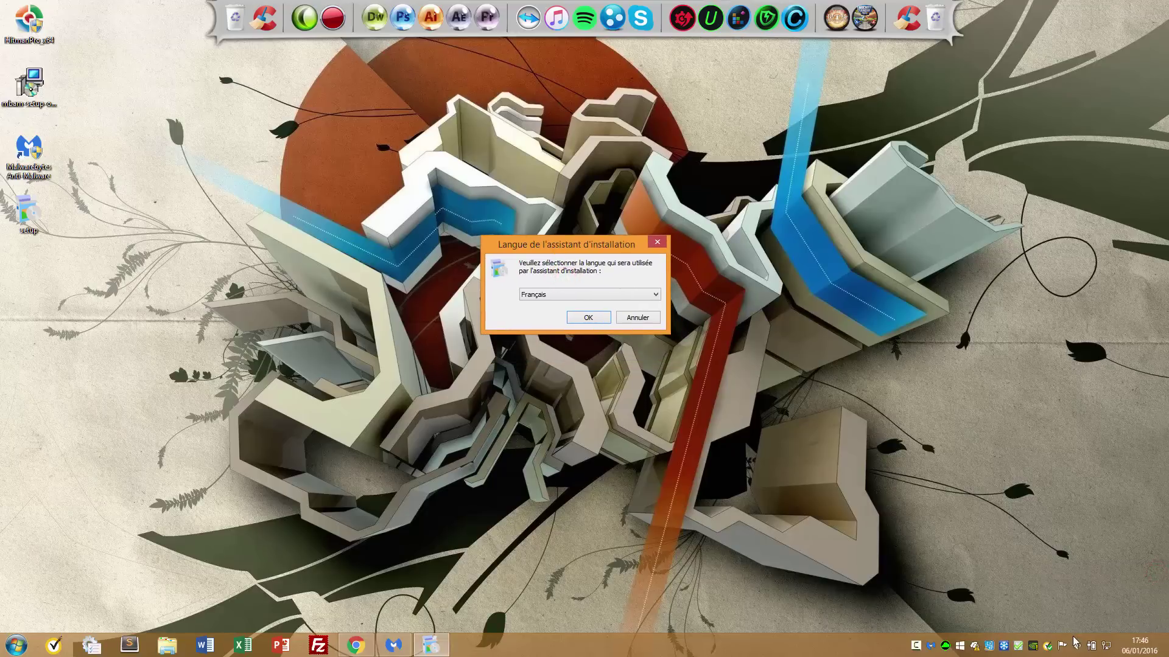
pyautogui.click(578, 316)
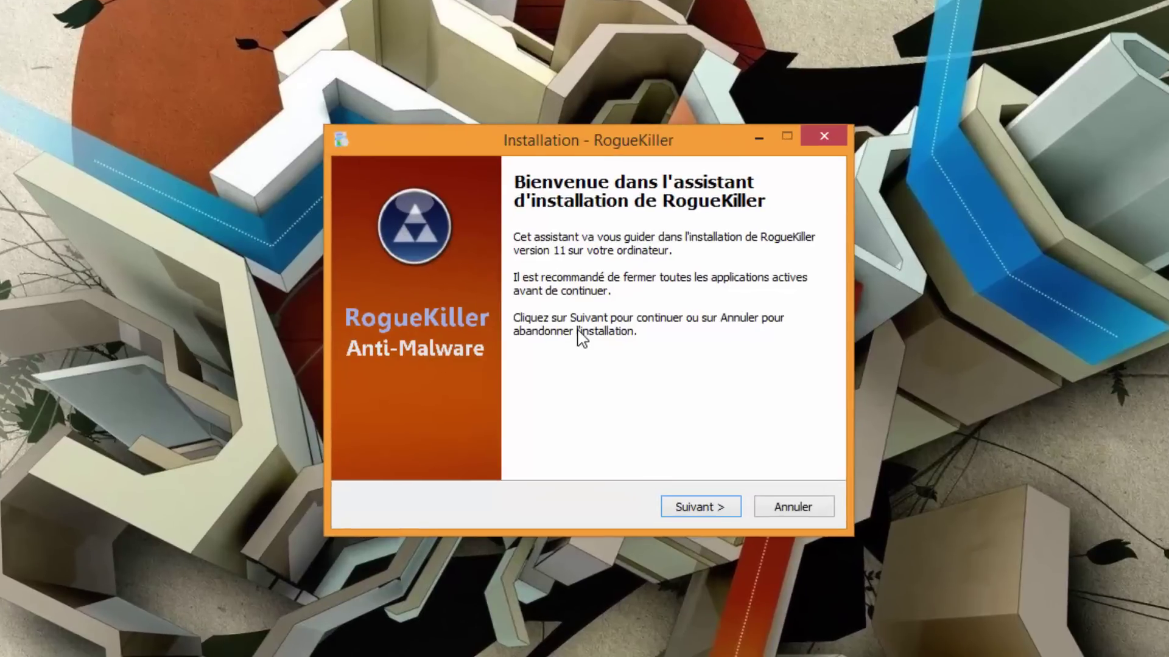
pyautogui.click(705, 505)
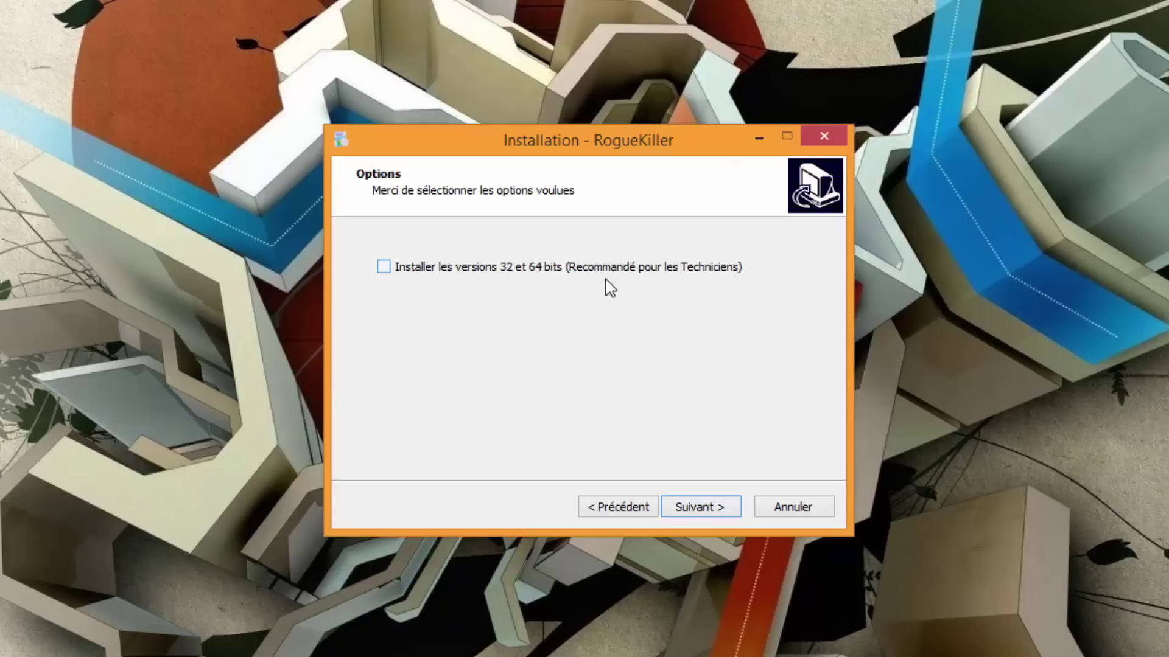
pyautogui.click(710, 507)
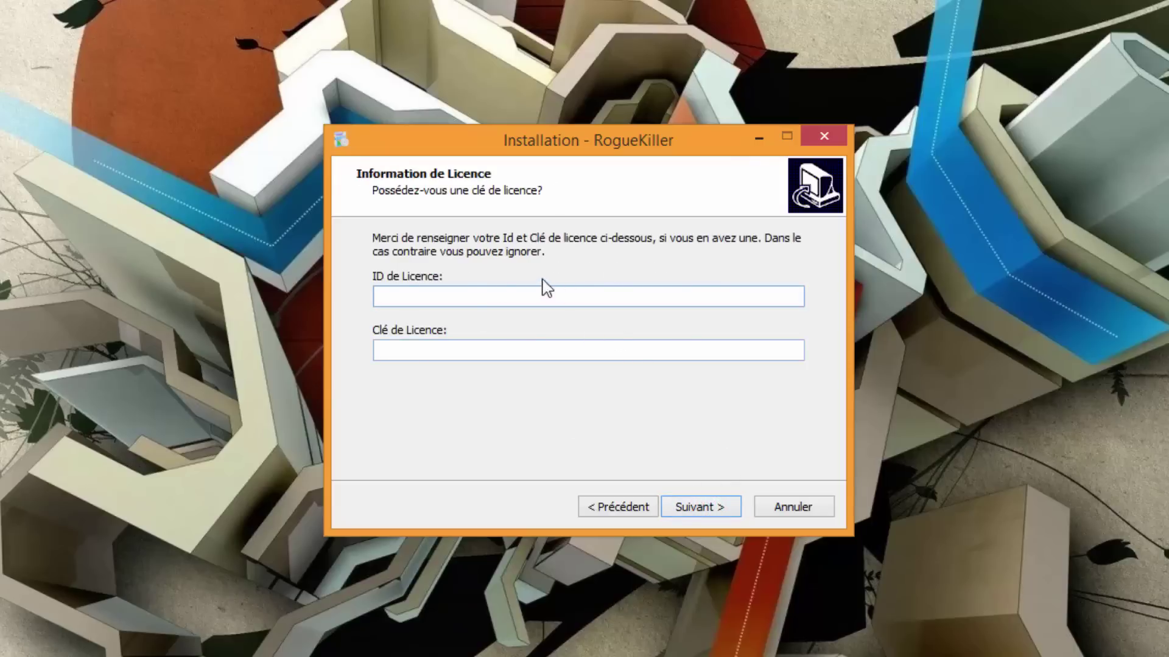
pyautogui.click(409, 295)
pyautogui.click(696, 506)
pyautogui.click(701, 512)
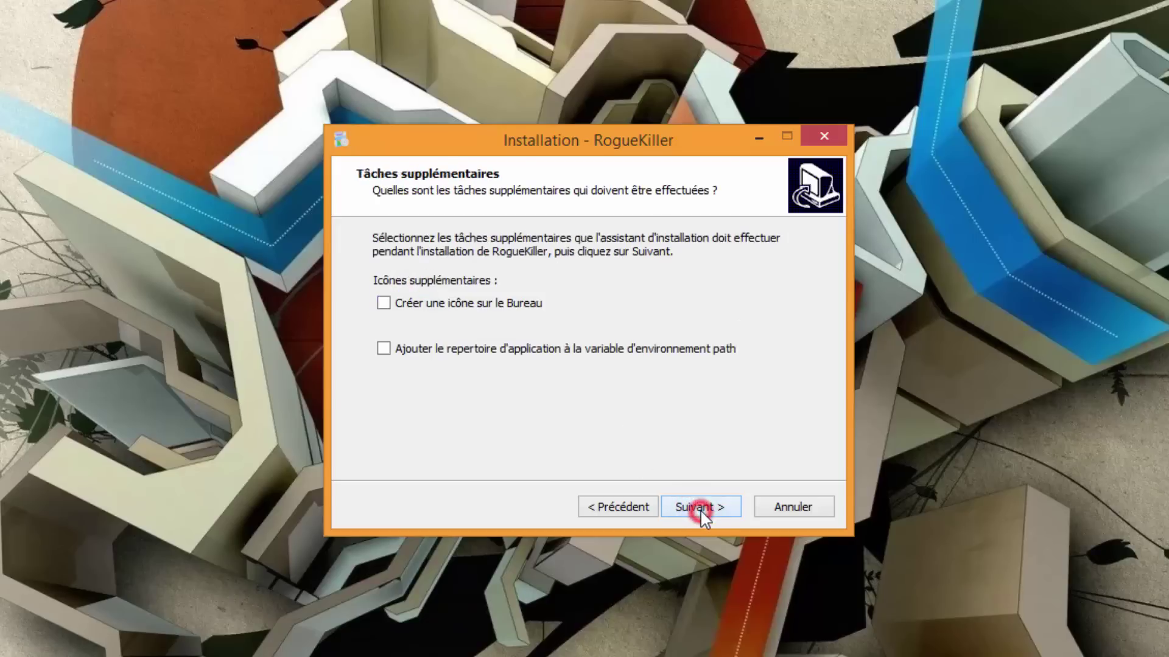
# Install RogueKiller with a desktop icon and finish the setup with the program set to run.
pyautogui.click(444, 303)
pyautogui.click(695, 504)
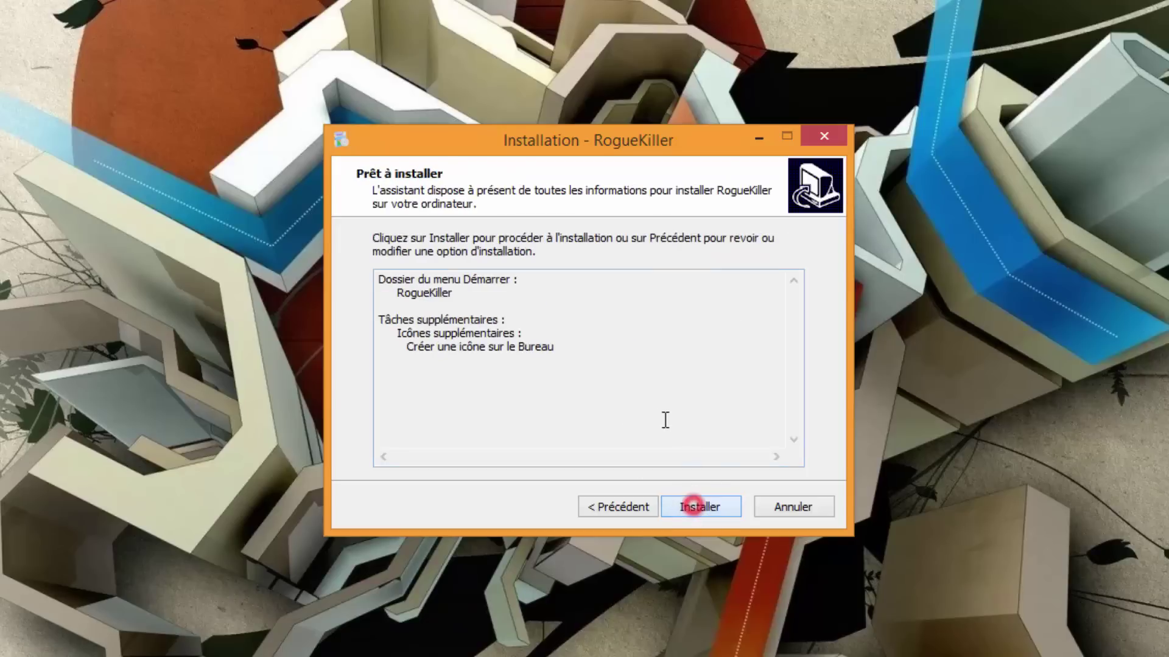
pyautogui.click(721, 514)
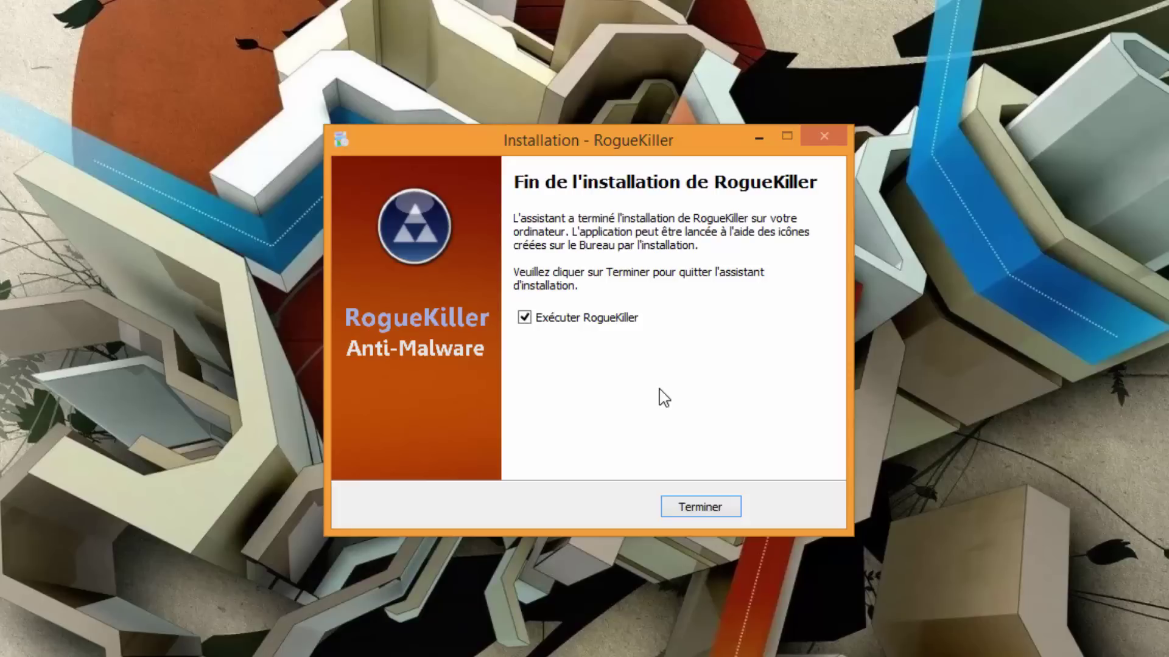
pyautogui.click(673, 500)
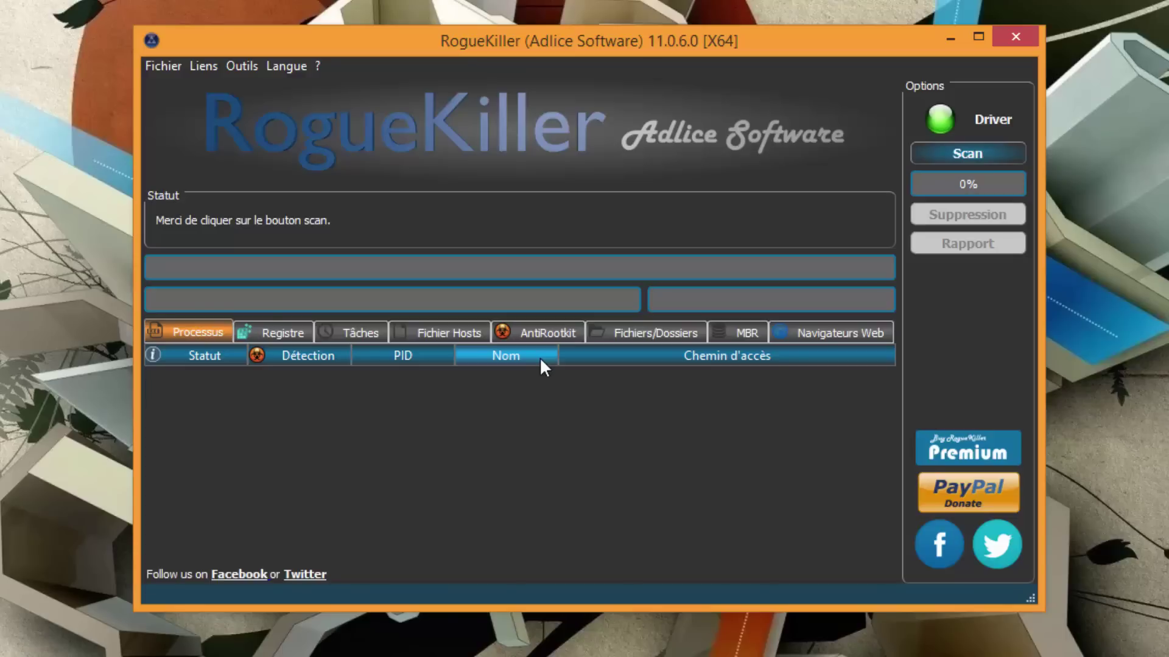
# Start a RogueKiller scan and view the Fichiers/Dossiers and AntiRootkit result categories.
pyautogui.click(959, 156)
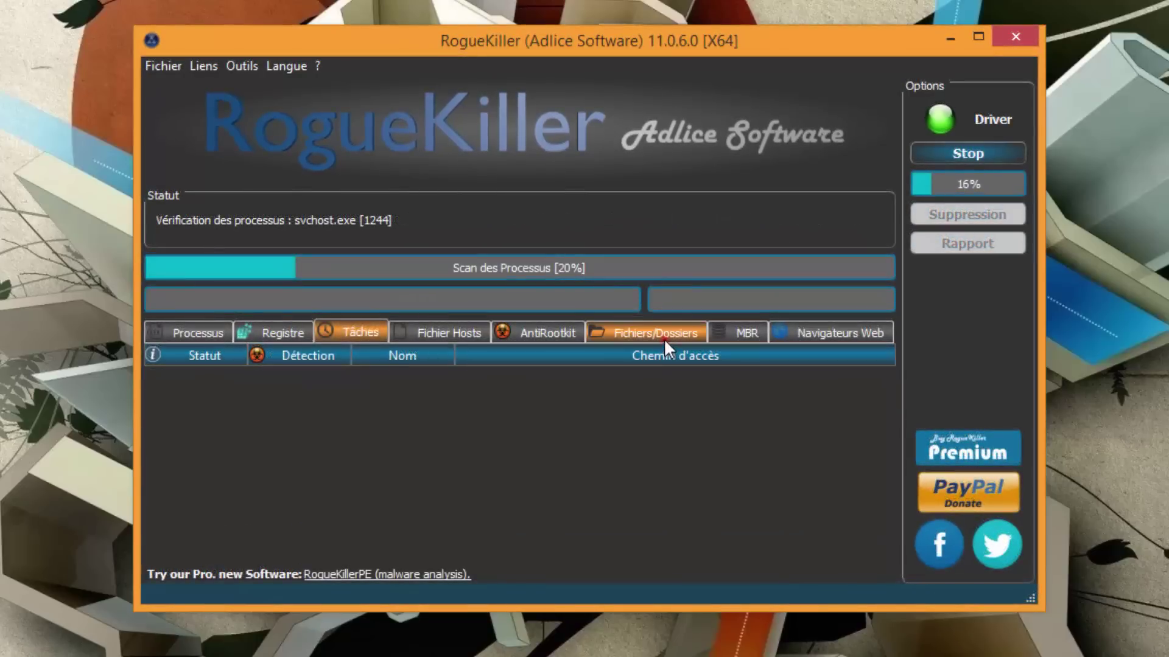
pyautogui.click(664, 338)
pyautogui.click(548, 341)
pyautogui.click(693, 337)
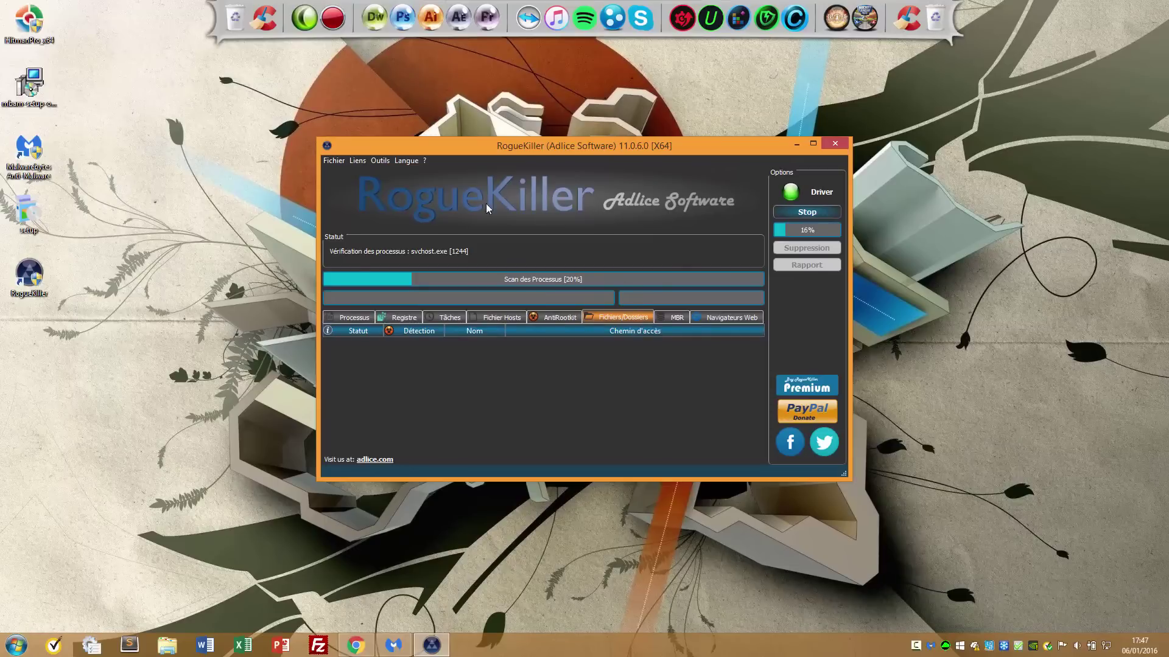
# Stop the RogueKiller scan, dismiss the Premium promotion, and minimize the program.
pyautogui.click(796, 144)
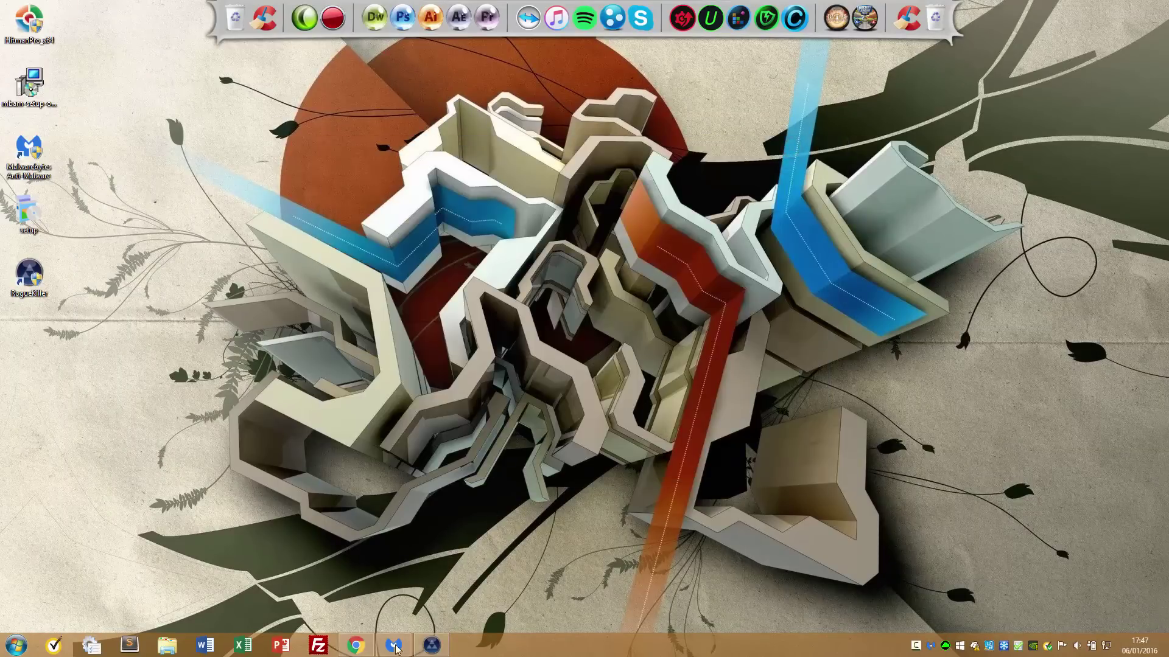
pyautogui.click(430, 653)
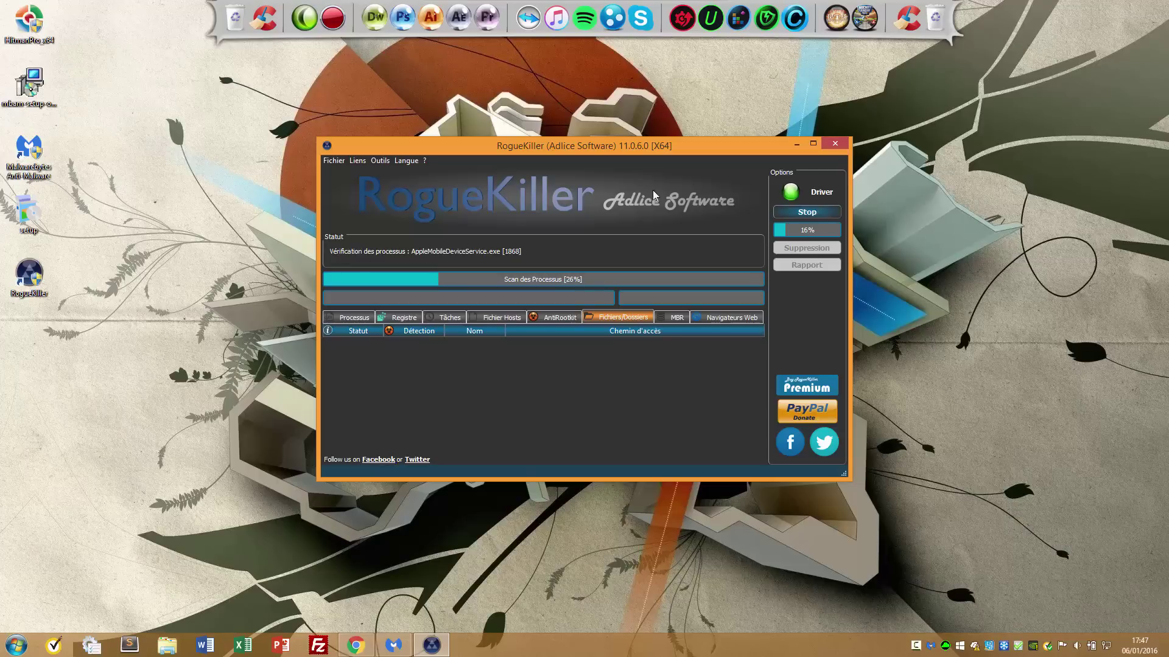
pyautogui.click(801, 212)
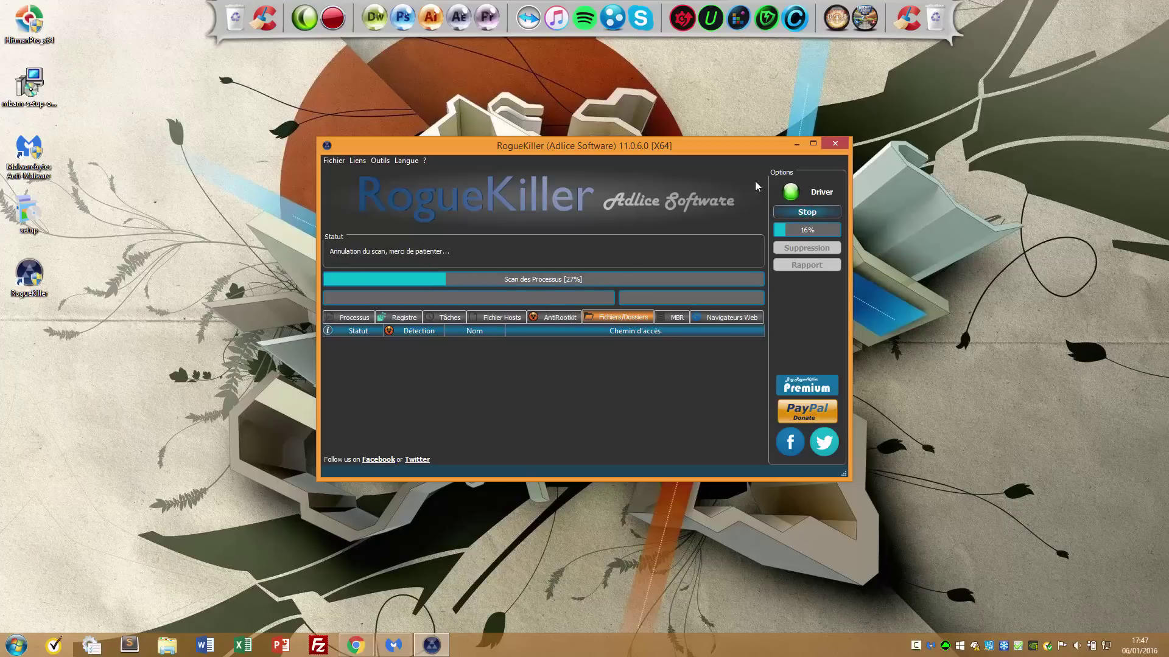
pyautogui.click(793, 153)
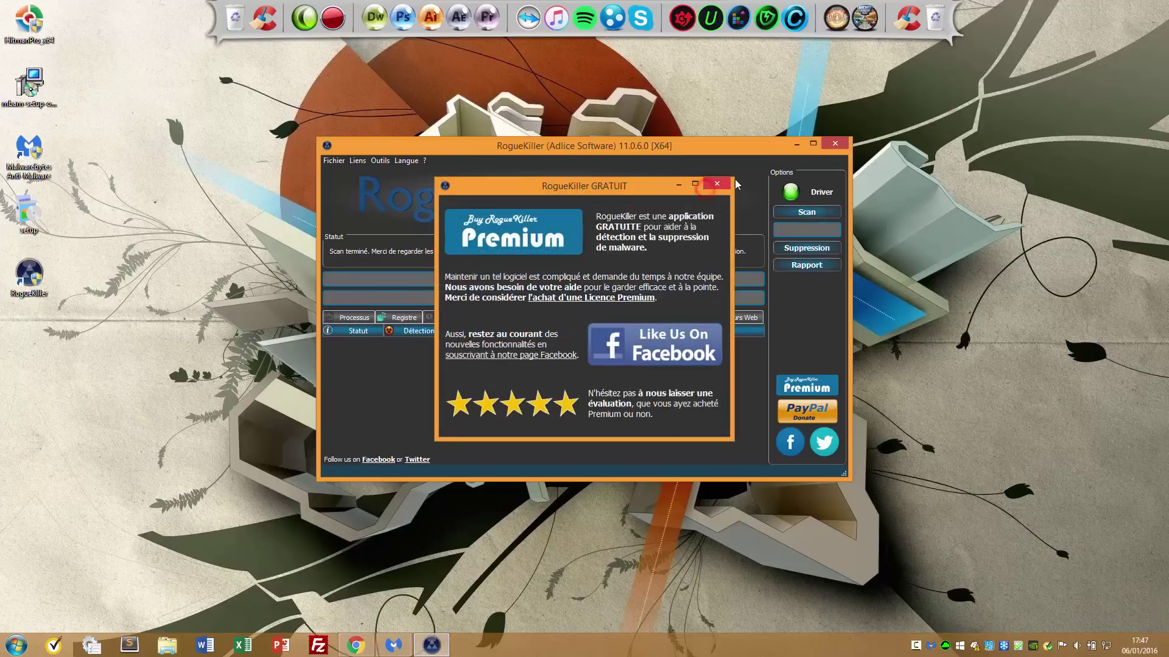
pyautogui.click(796, 145)
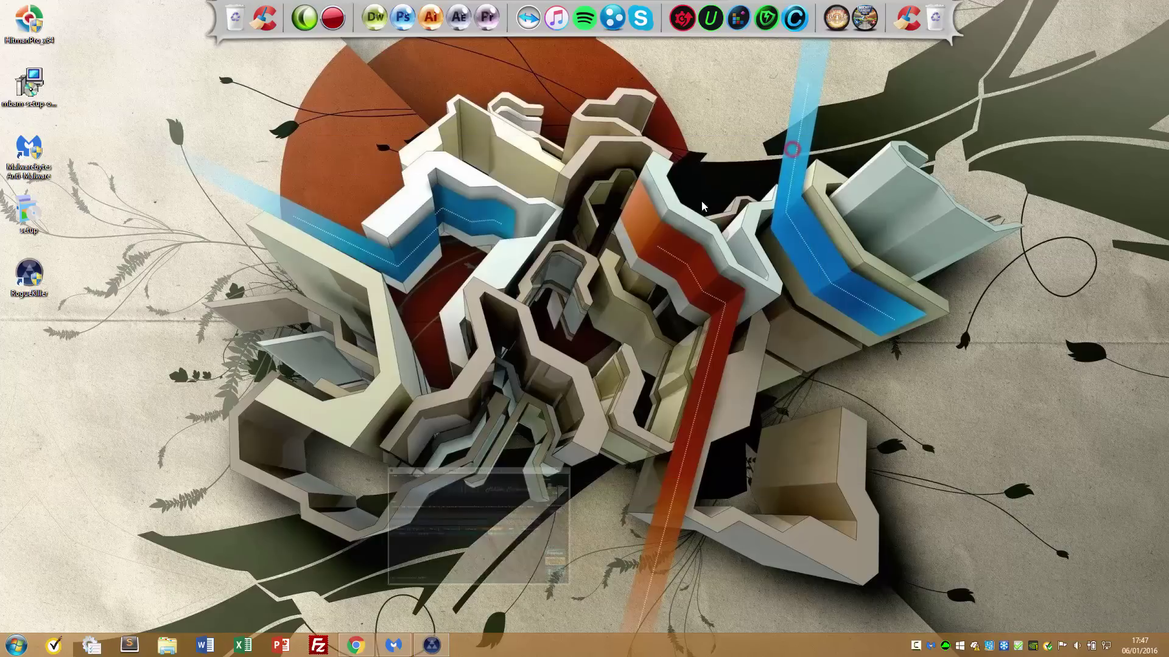
# Switch to Chrome and download AdwCleaner from its ToolsLib page.
pyautogui.click(356, 645)
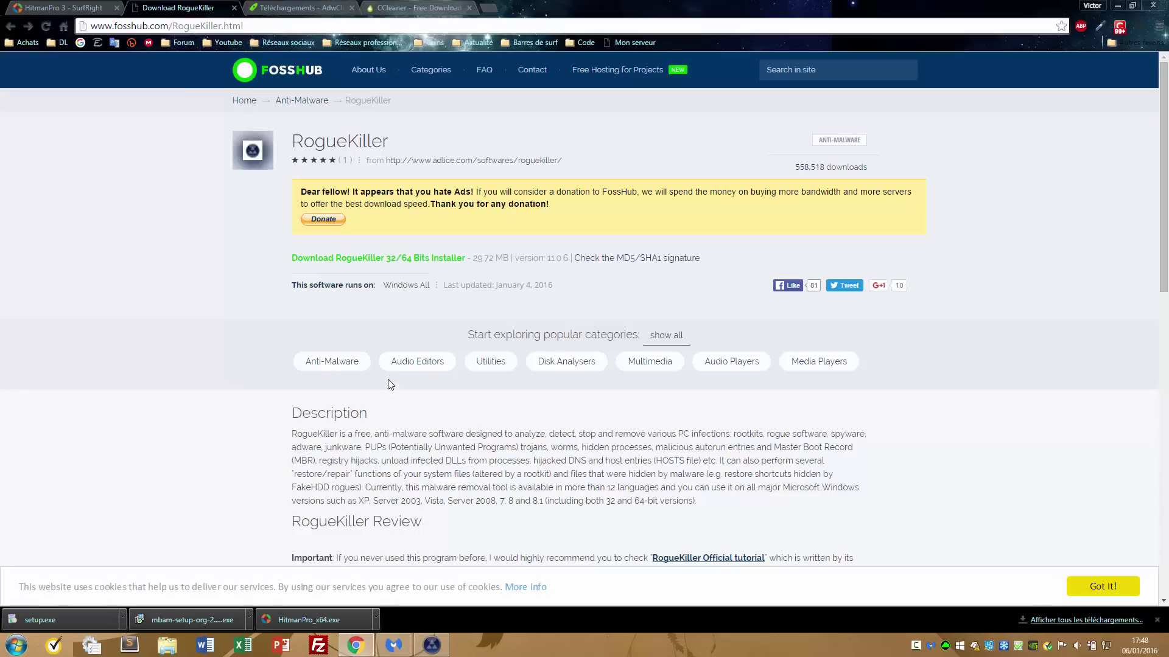
pyautogui.click(304, 7)
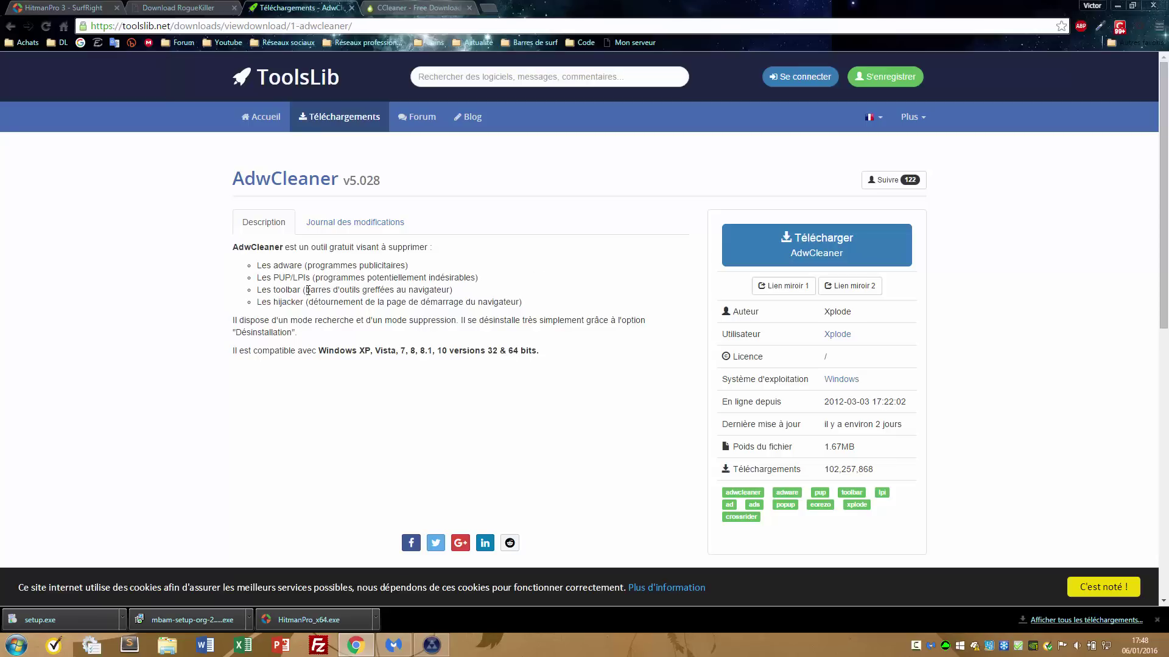
pyautogui.moveTo(306, 291); pyautogui.dragTo(453, 291)
pyautogui.click(411, 285)
pyautogui.click(816, 254)
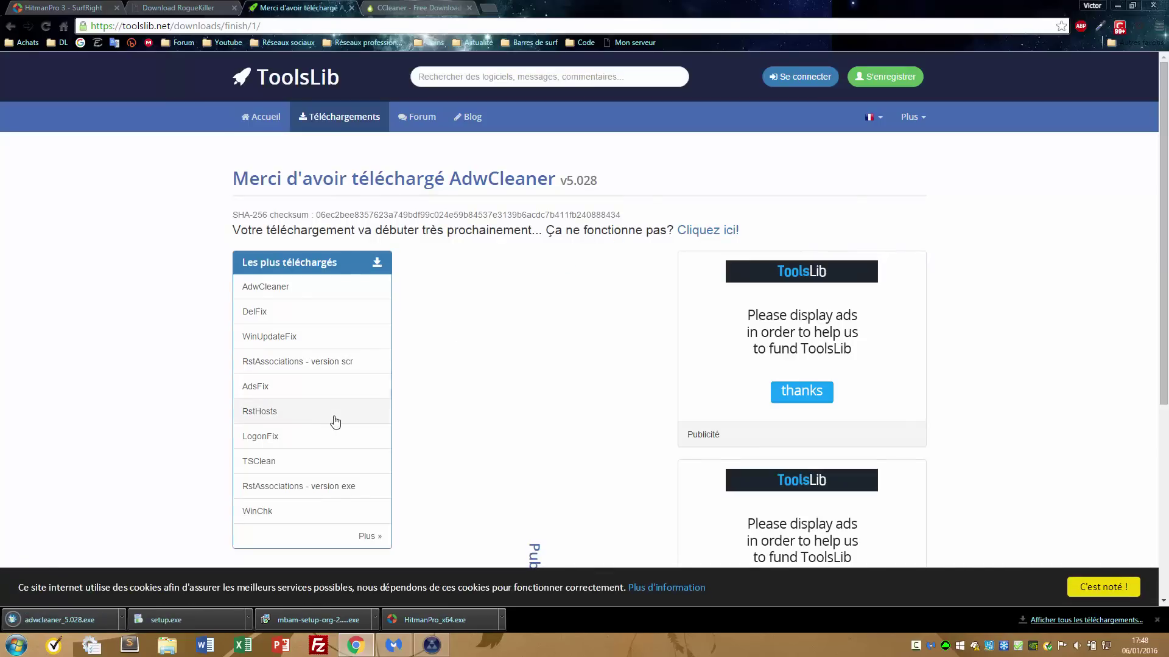
# Launch the downloaded adwcleaner_5.028.exe, allow it to run anyway in Windows SmartScreen, and minimize Chrome.
pyautogui.click(81, 628)
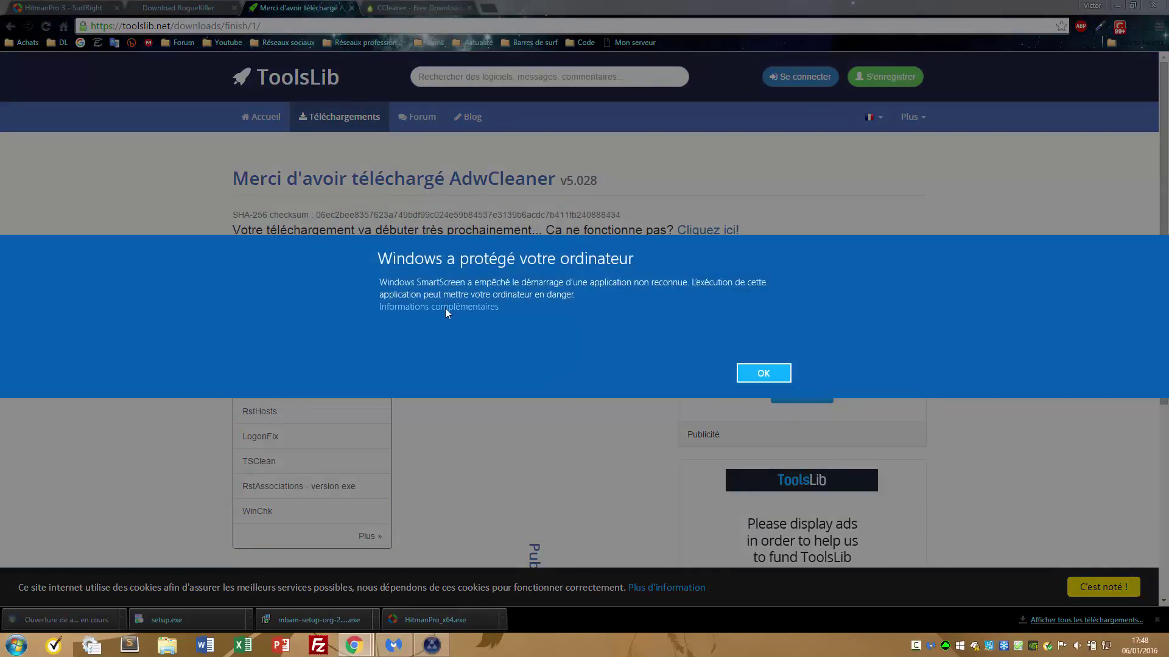
pyautogui.click(426, 306)
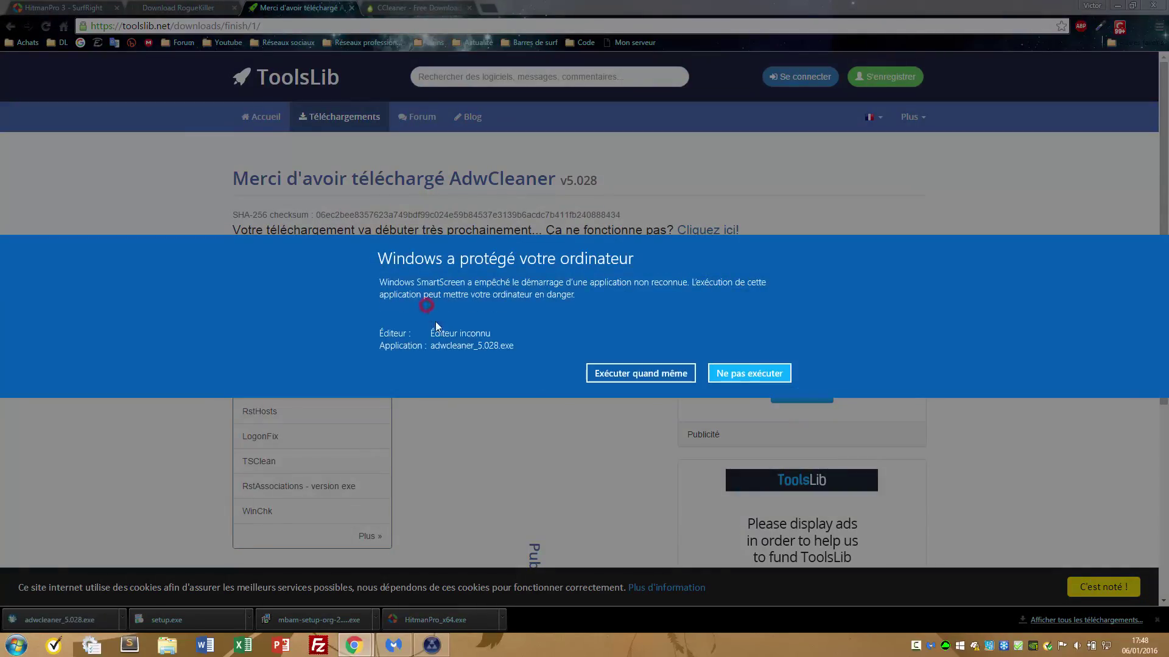
pyautogui.click(600, 373)
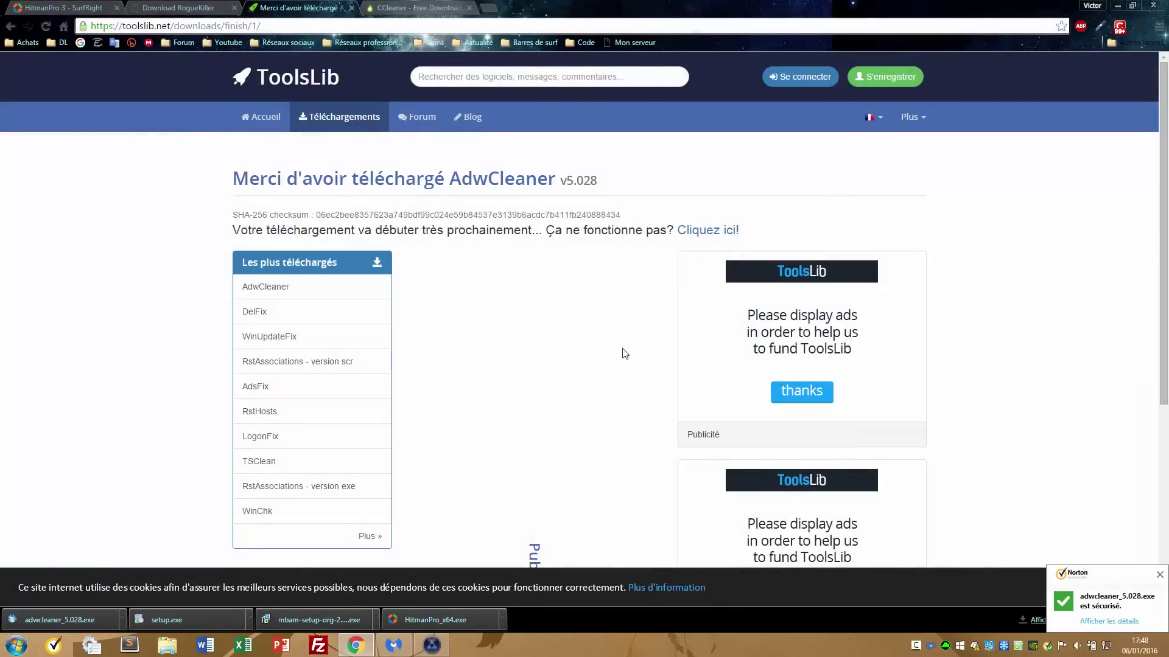
pyautogui.click(1118, 5)
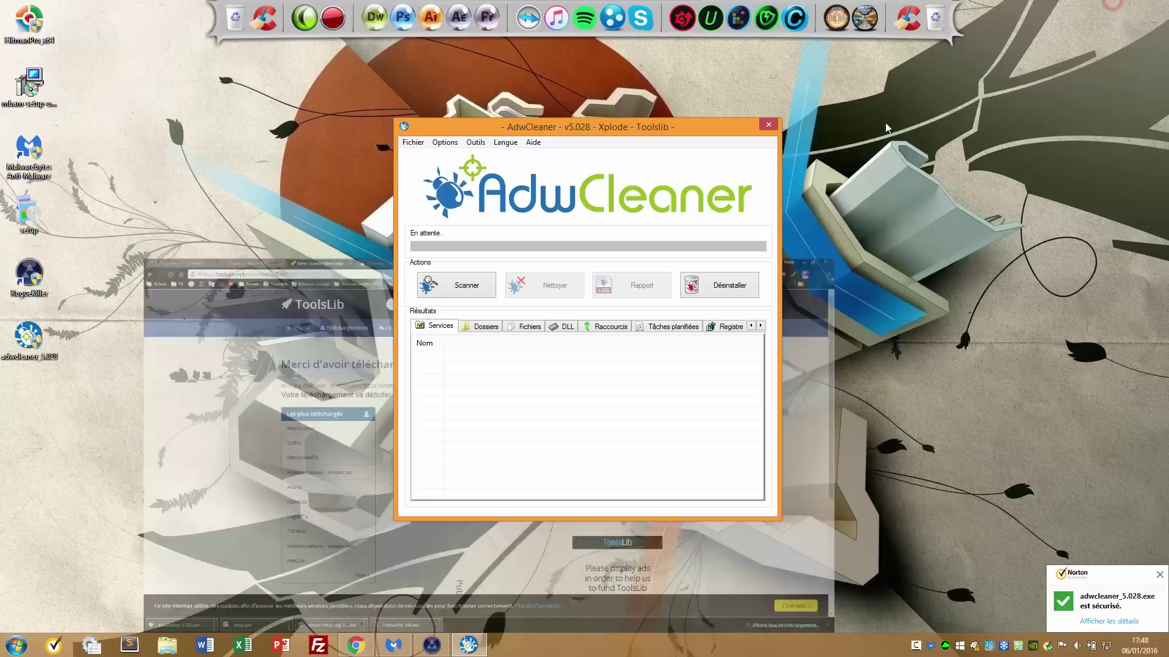
# Reposition the AdwCleaner window slightly and start a scan.
pyautogui.moveTo(594, 124); pyautogui.dragTo(558, 123)
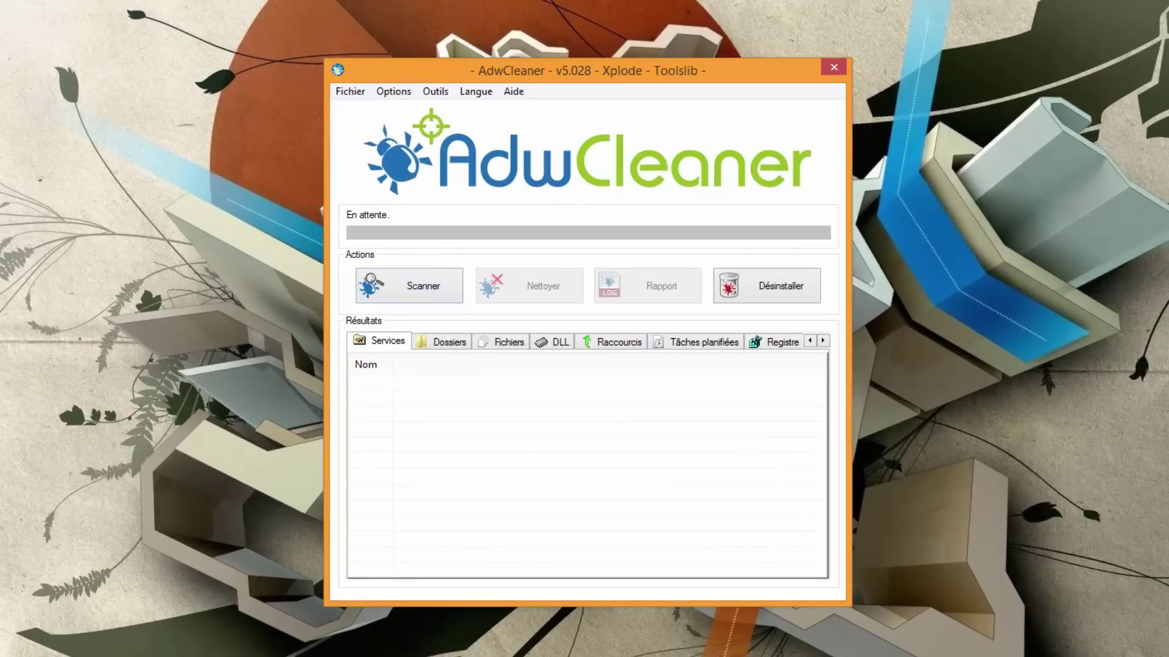
pyautogui.click(678, 392)
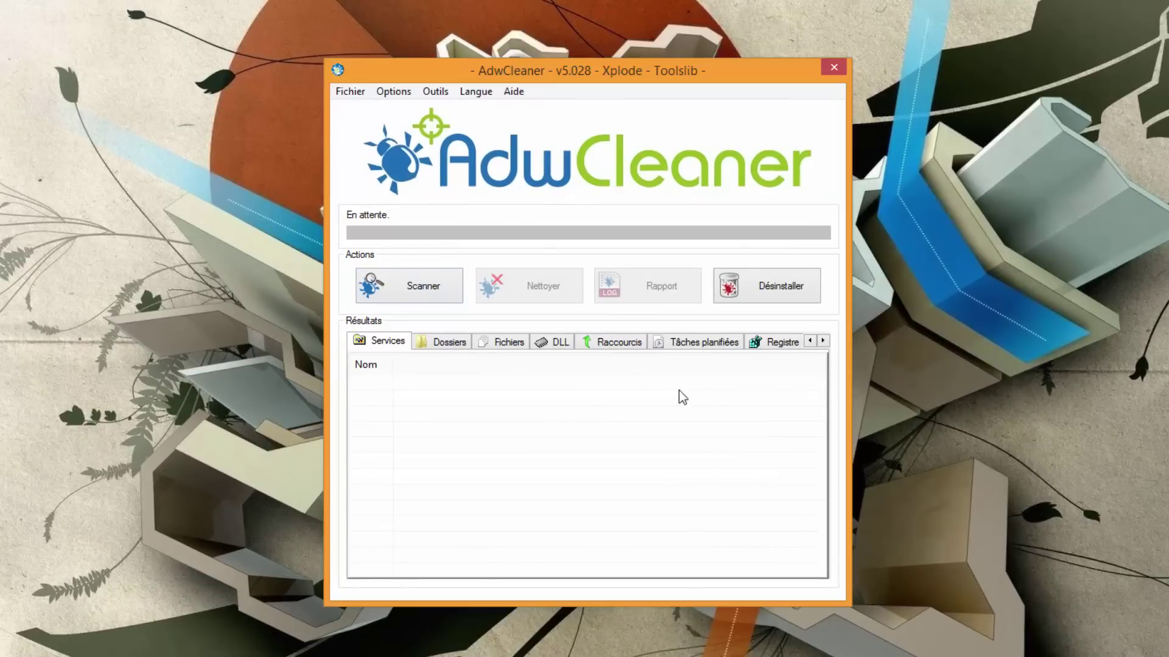
pyautogui.click(420, 284)
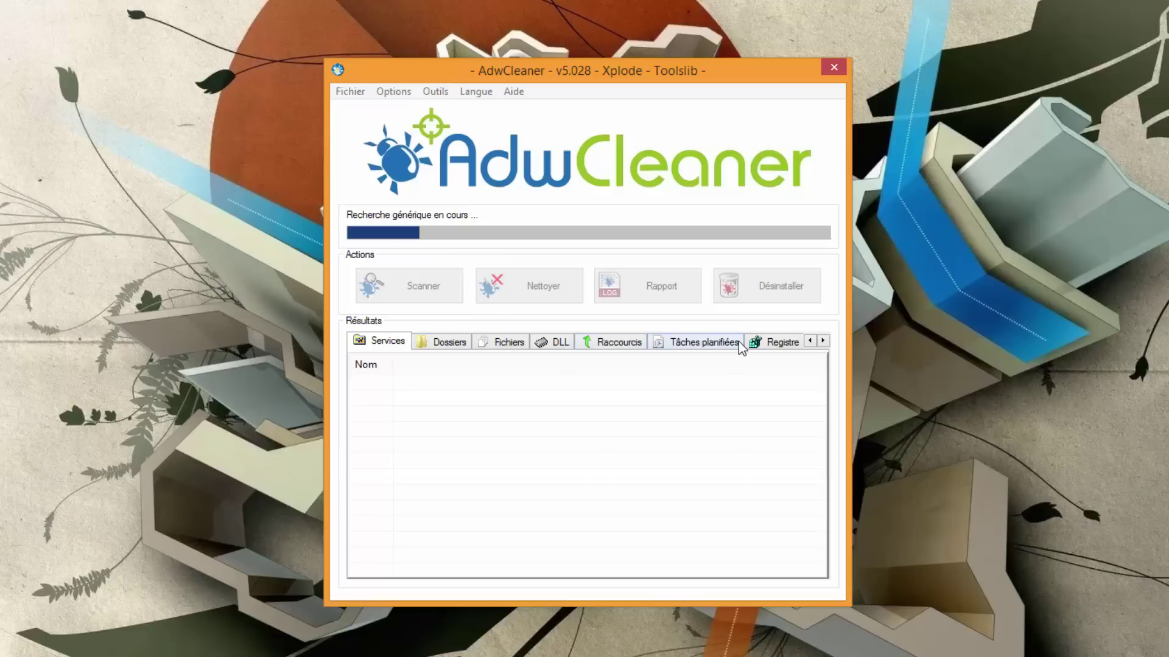
# View the Registre, Firefox and Chrome results in AdwCleaner, and clean the checked items.
pyautogui.click(787, 345)
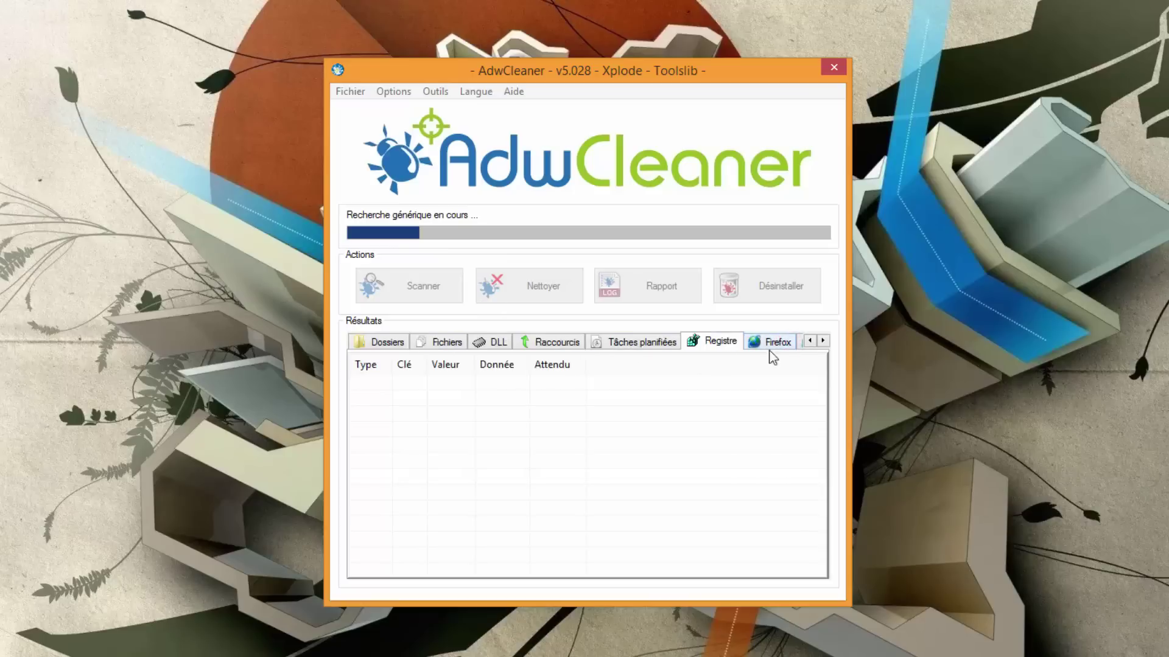
pyautogui.click(761, 348)
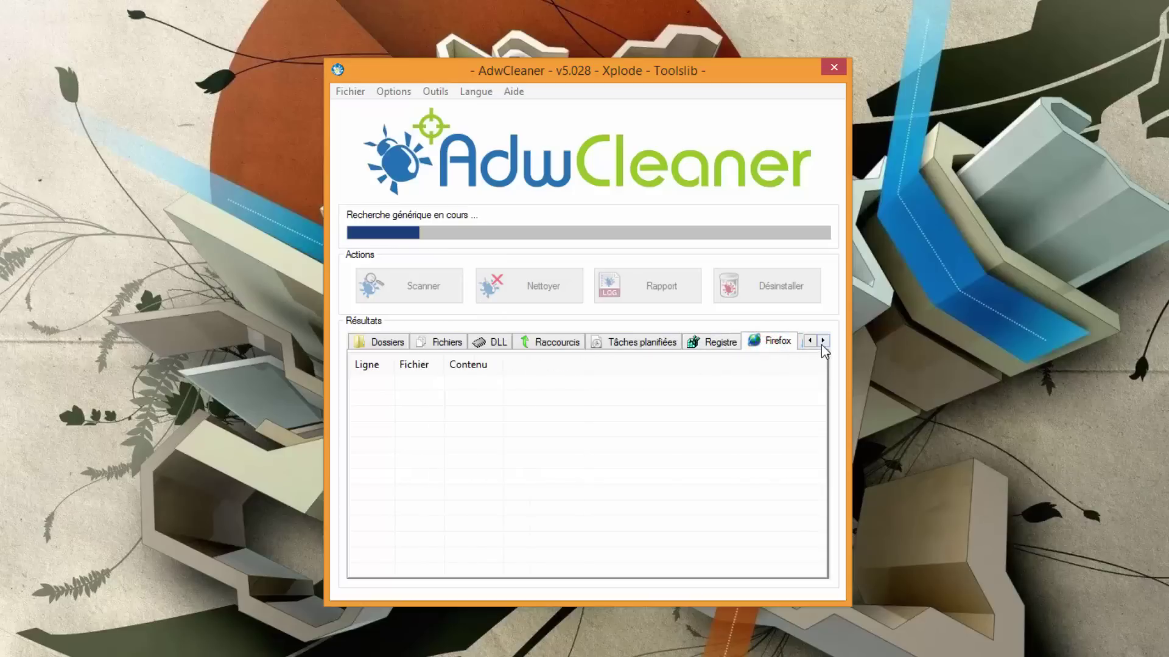
pyautogui.click(821, 342)
pyautogui.click(768, 342)
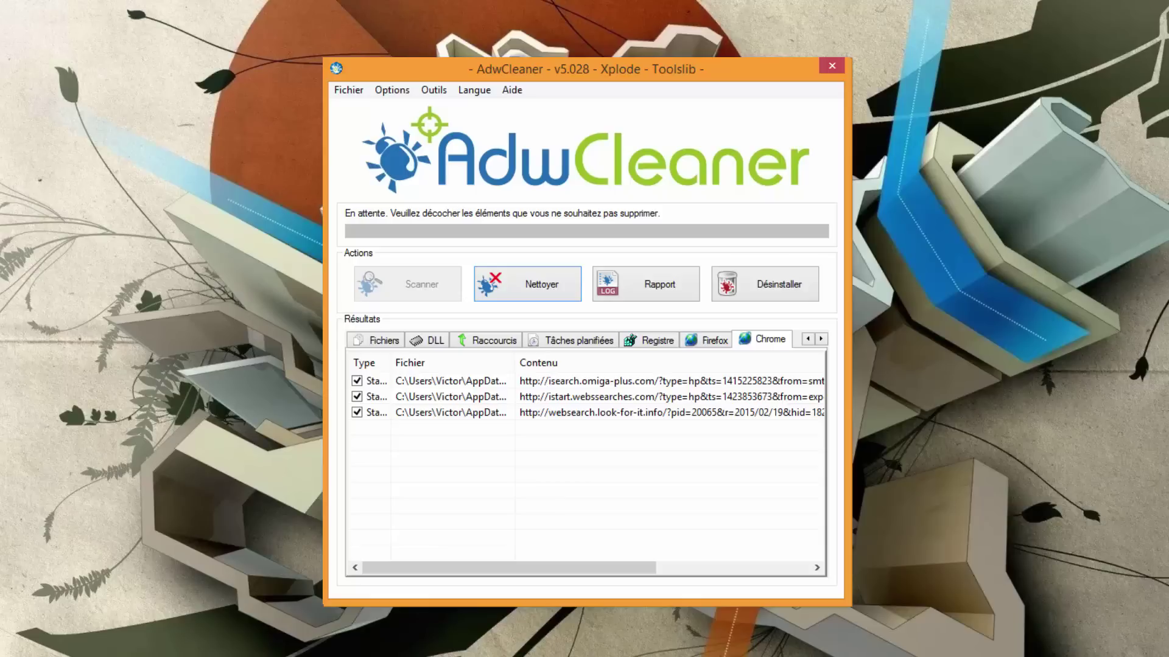
pyautogui.click(527, 283)
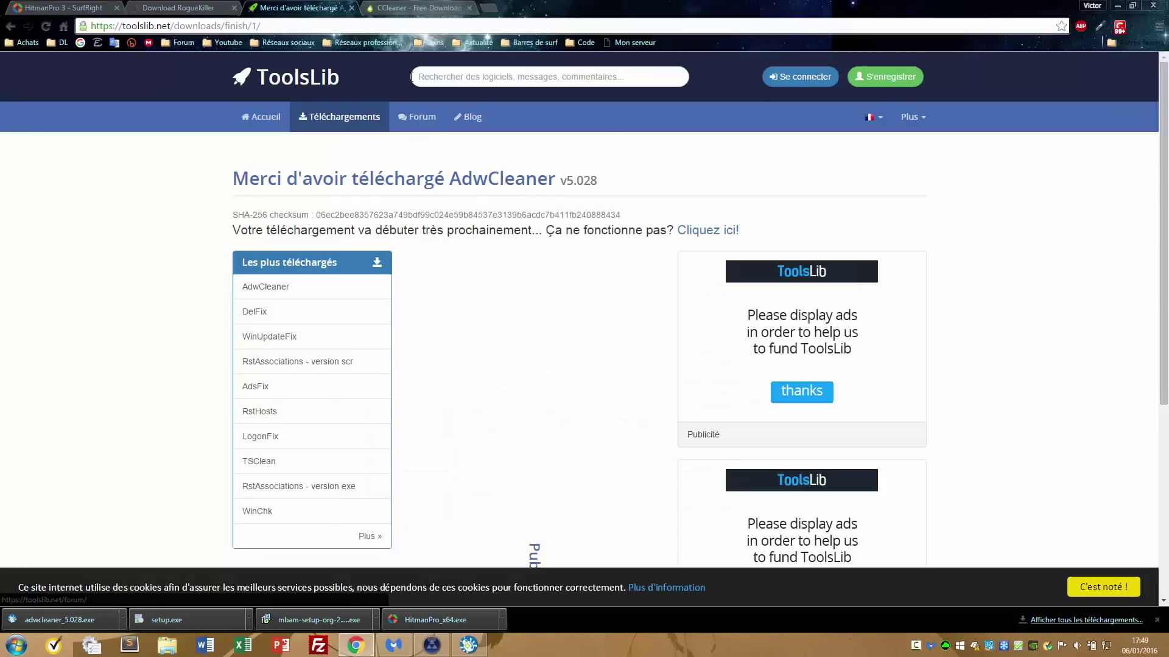
# Download the free edition of CCleaner from the Piriform page open in Chrome.
pyautogui.click(394, 7)
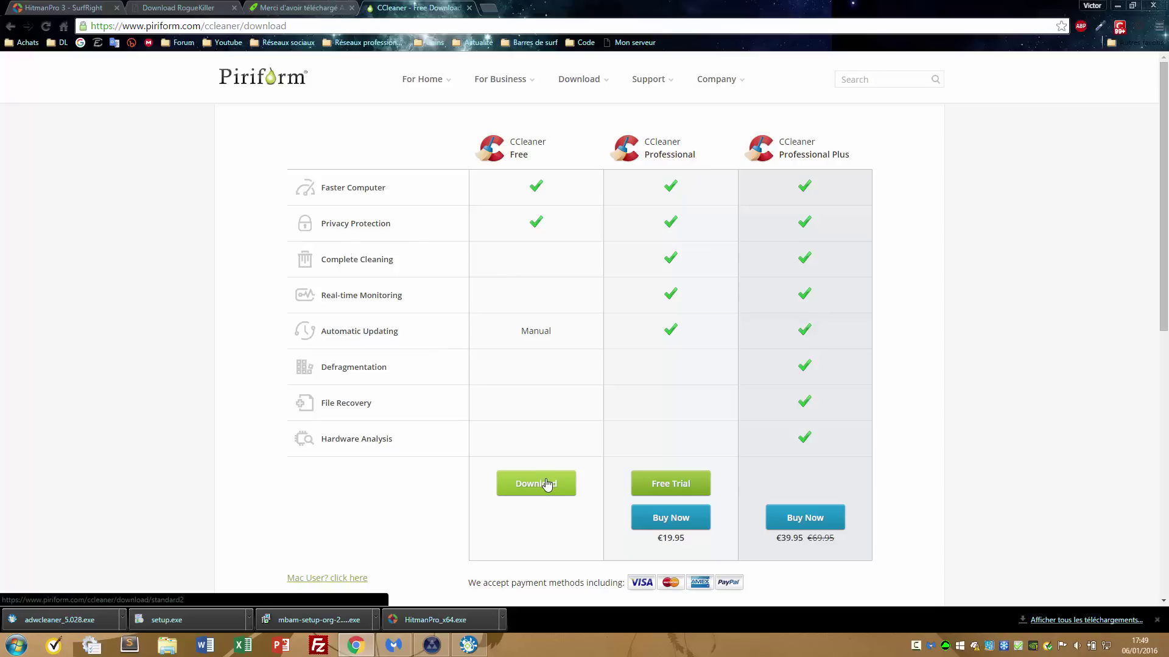
pyautogui.click(547, 484)
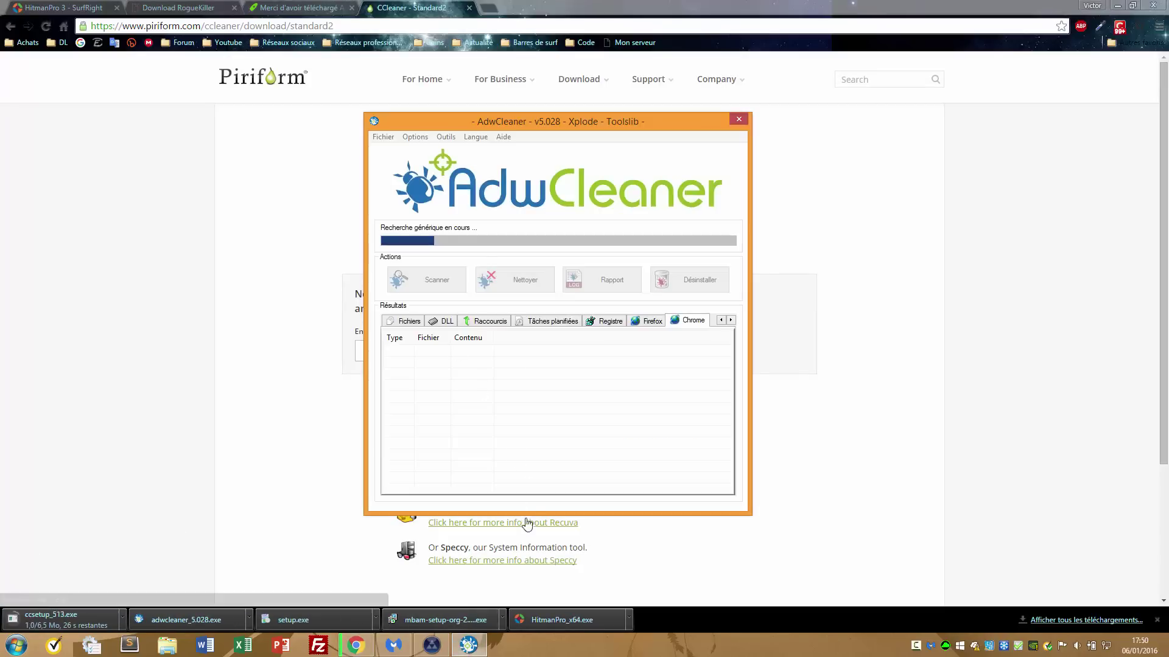
# Move the AdwCleaner window aside on the desktop, and return to the CCleaner download page in Chrome.
pyautogui.rightClick(469, 644)
pyautogui.click(498, 560)
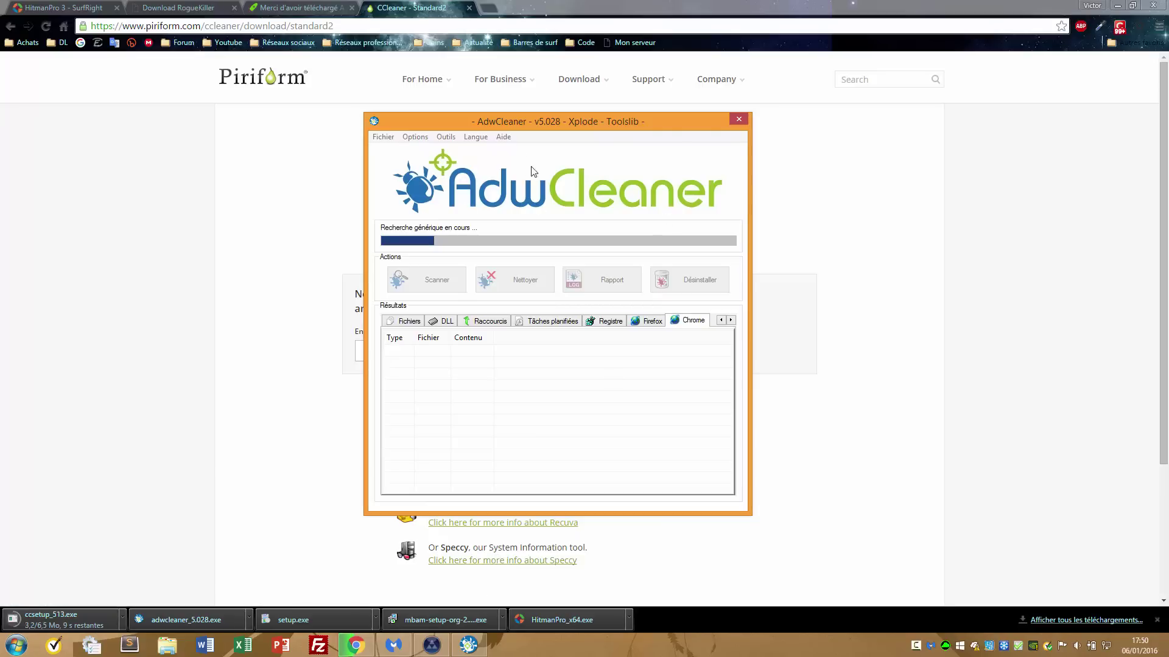
pyautogui.click(1116, 5)
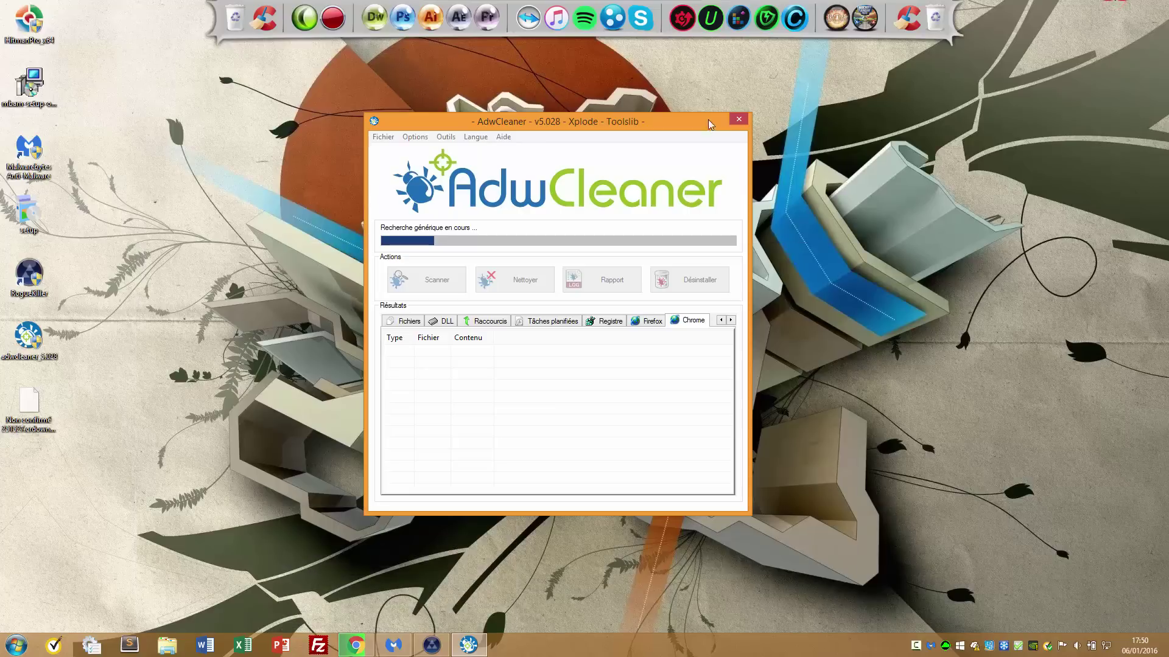
pyautogui.moveTo(629, 131); pyautogui.dragTo(947, 116)
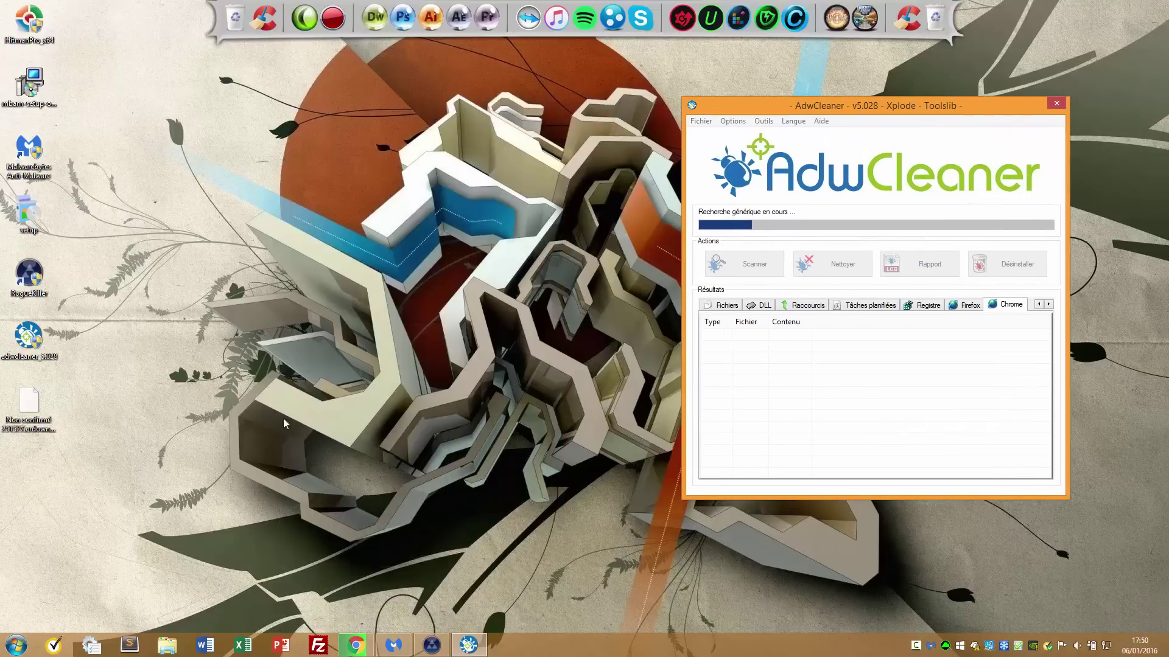
pyautogui.click(355, 645)
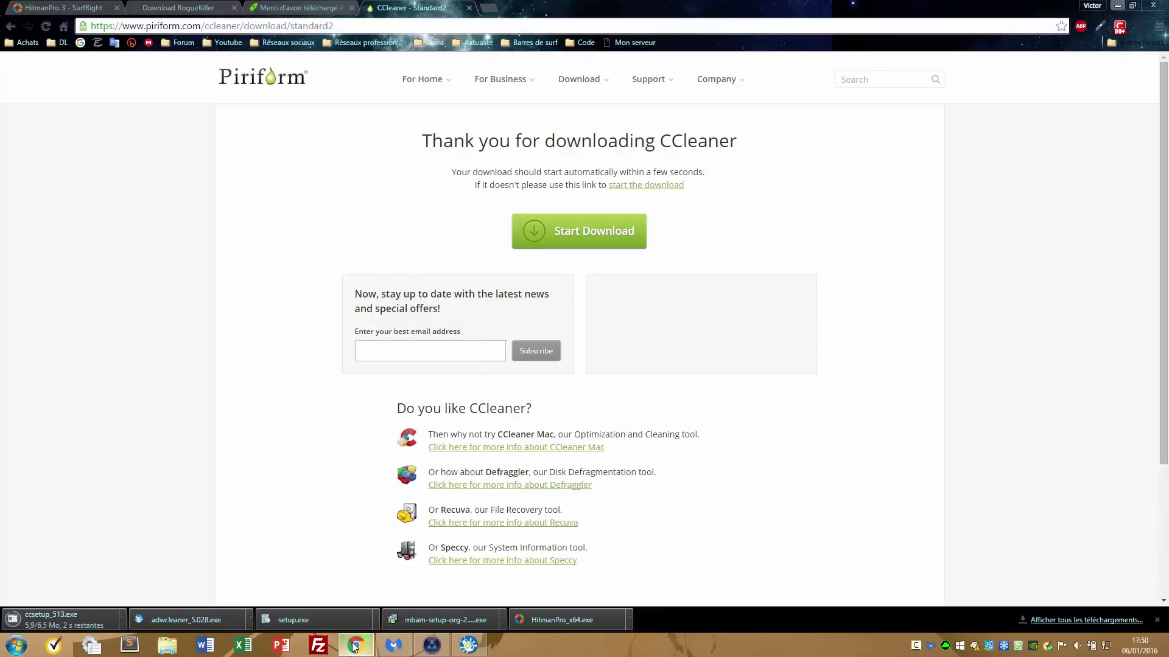
# Launch the downloaded ccsetup_513 installer from the desktop, continue in Français to the installation options, and move the installer window aside.
pyautogui.click(356, 645)
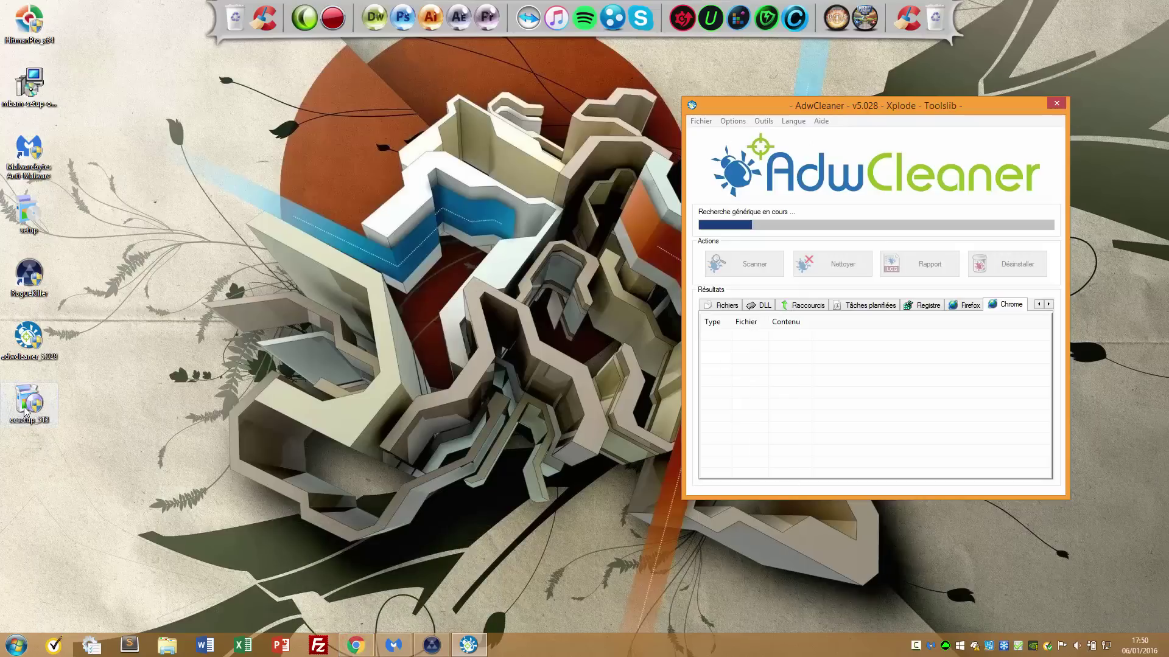
pyautogui.click(26, 411)
pyautogui.doubleClick(25, 411)
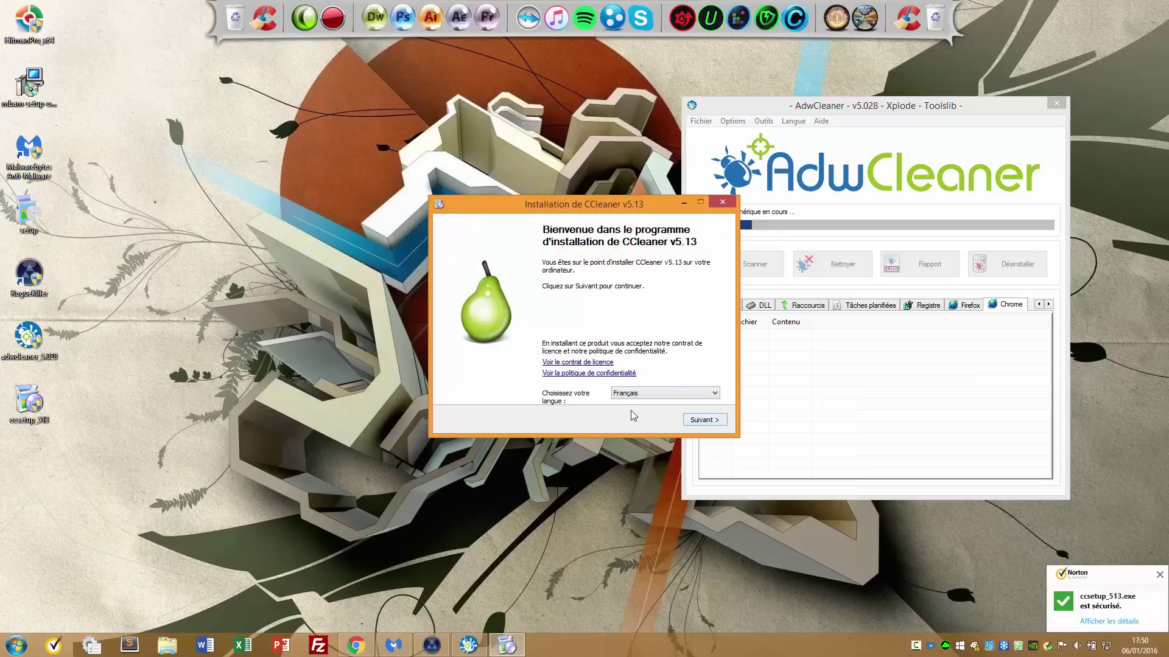
pyautogui.click(703, 420)
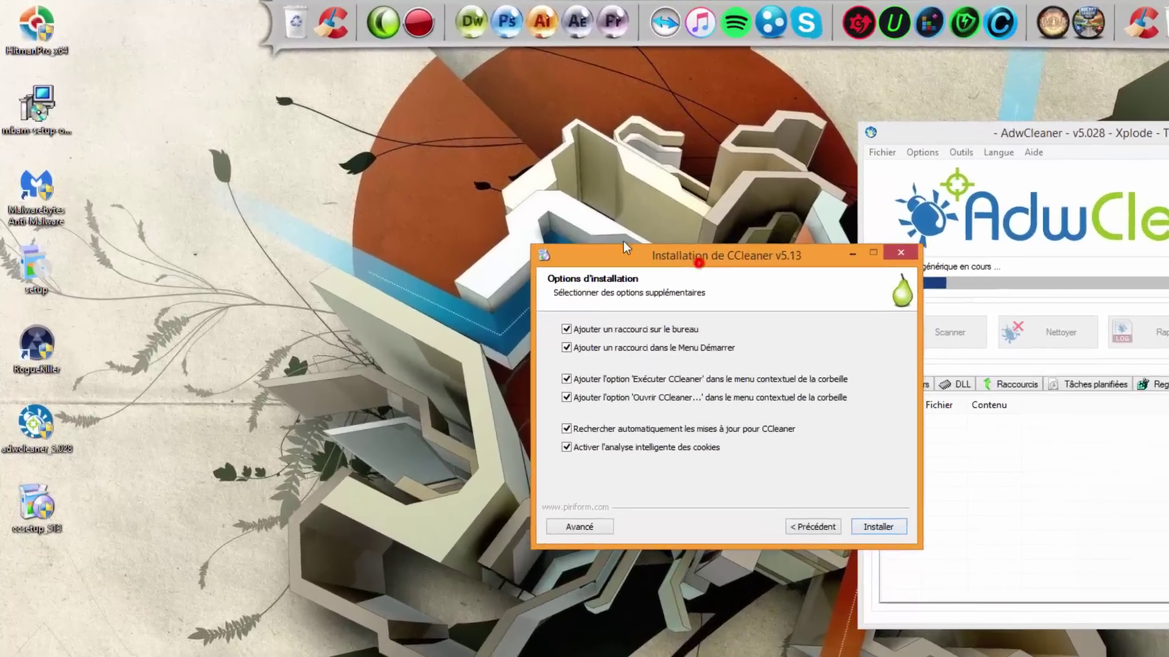
pyautogui.moveTo(547, 204); pyautogui.dragTo(389, 155)
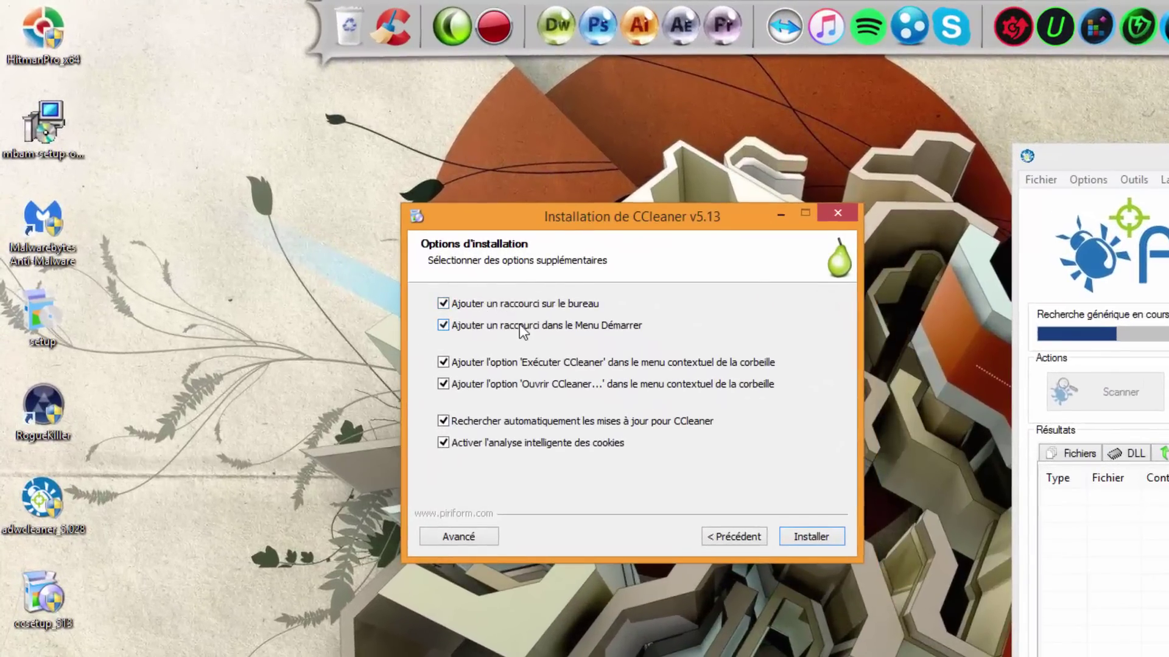
# Deselect the Start menu shortcut and both Recycle Bin context-menu entries in the CCleaner installation options, keeping the desktop shortcut.
pyautogui.click(482, 307)
pyautogui.click(477, 325)
pyautogui.rightClick(151, 61)
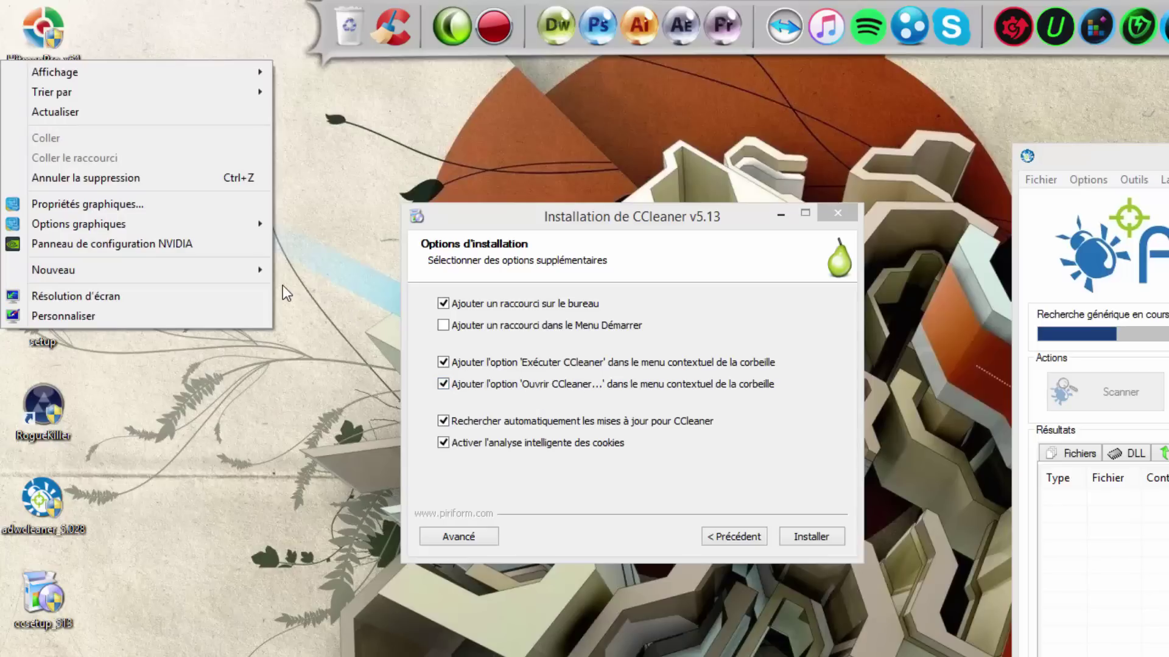
pyautogui.click(462, 362)
pyautogui.click(464, 384)
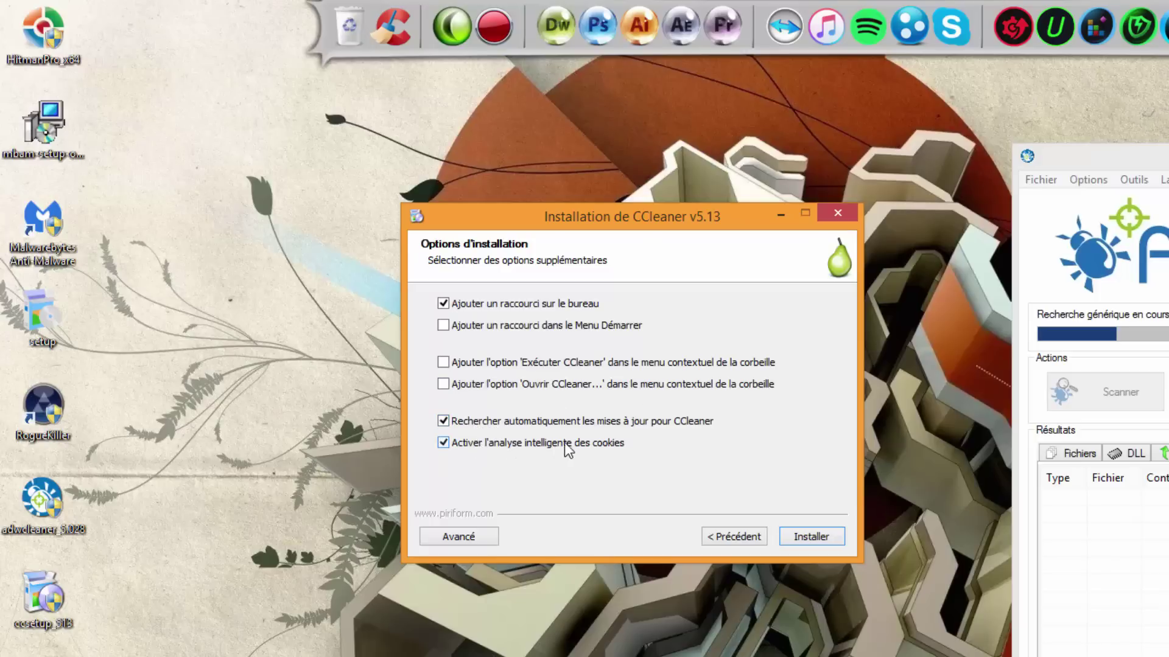
# Install CCleaner v5.13 and finish the setup without the release notes, launching the program.
pyautogui.click(808, 536)
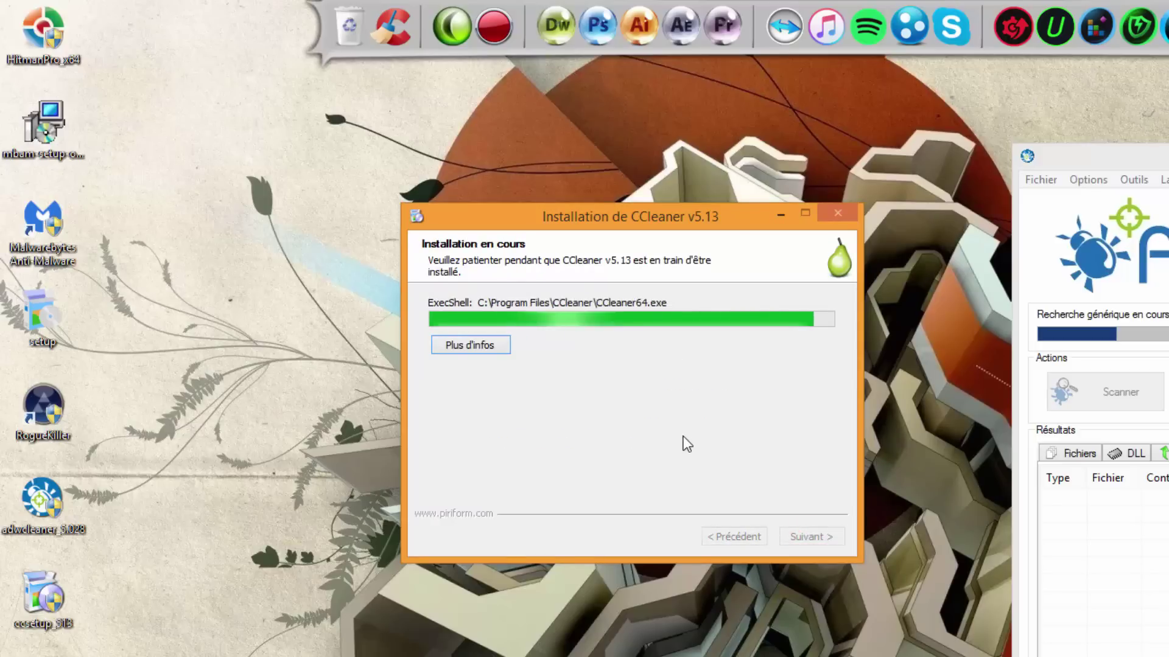
pyautogui.click(621, 394)
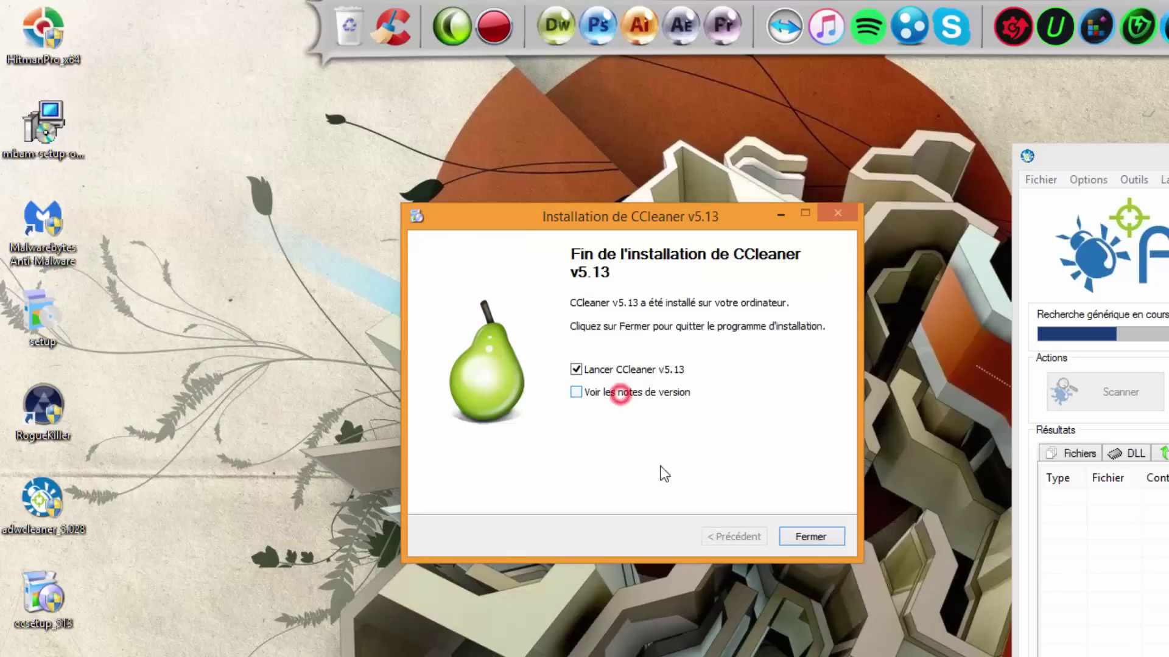
pyautogui.click(810, 536)
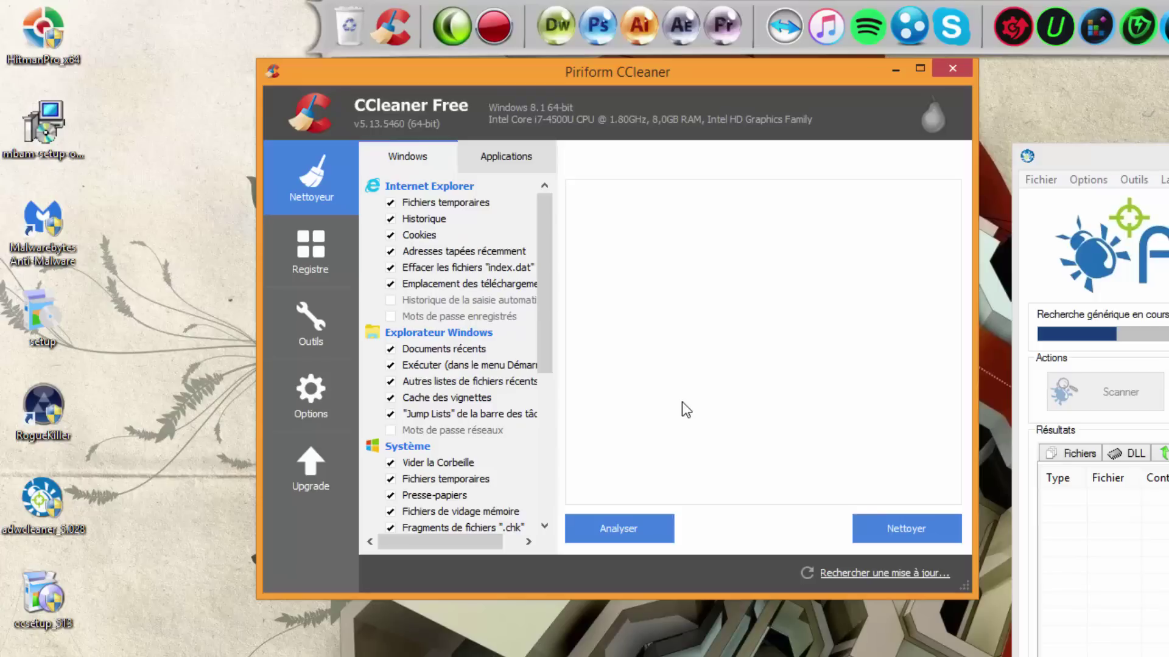
# Enable system monitoring in CCleaner's Surveillance options, and switch both it and active monitoring off again.
pyautogui.moveTo(540, 257)
pyautogui.mouseDown()
pyautogui.moveTo(542, 353)
pyautogui.moveTo(539, 254)
pyautogui.mouseUp()
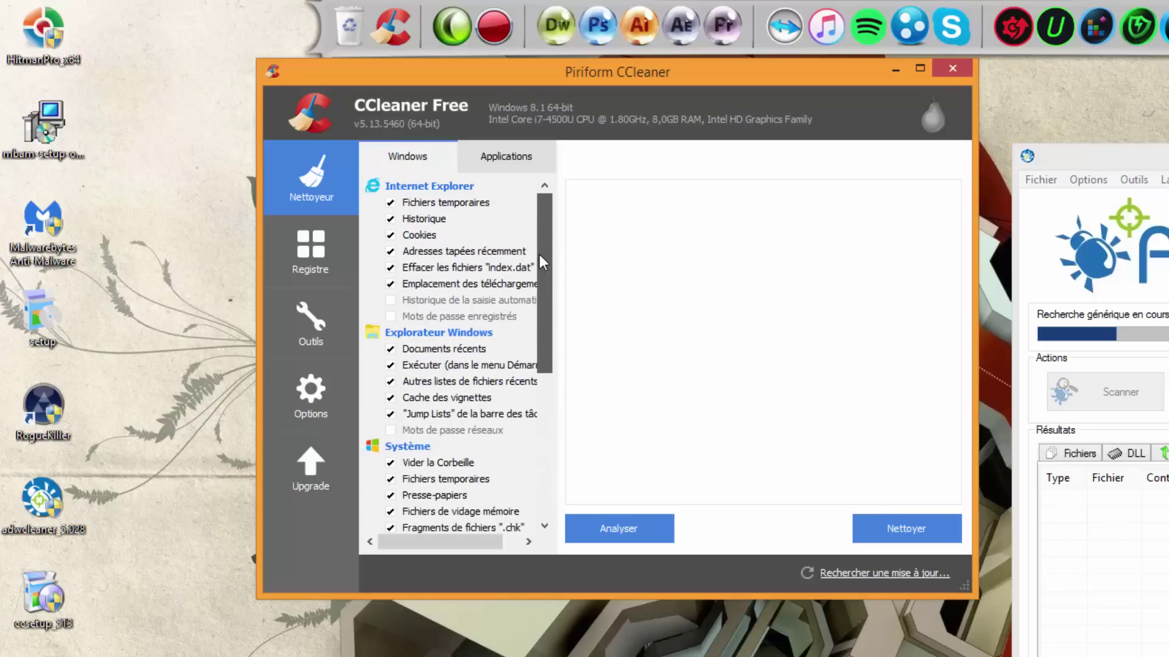
pyautogui.click(313, 390)
pyautogui.click(426, 346)
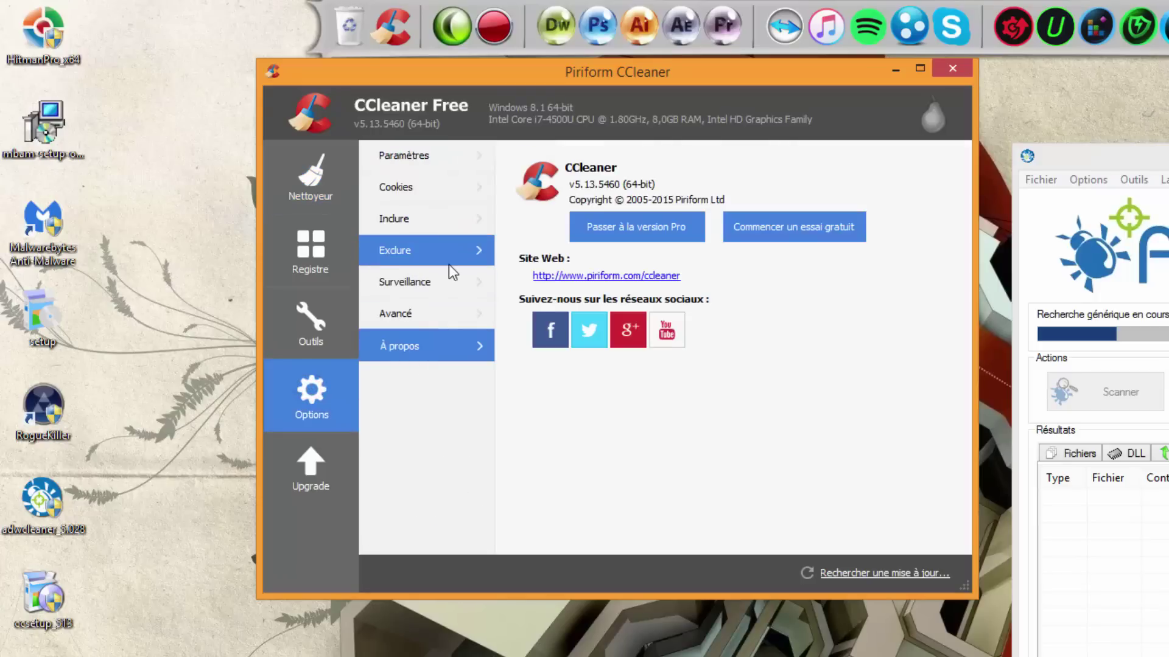
pyautogui.click(423, 284)
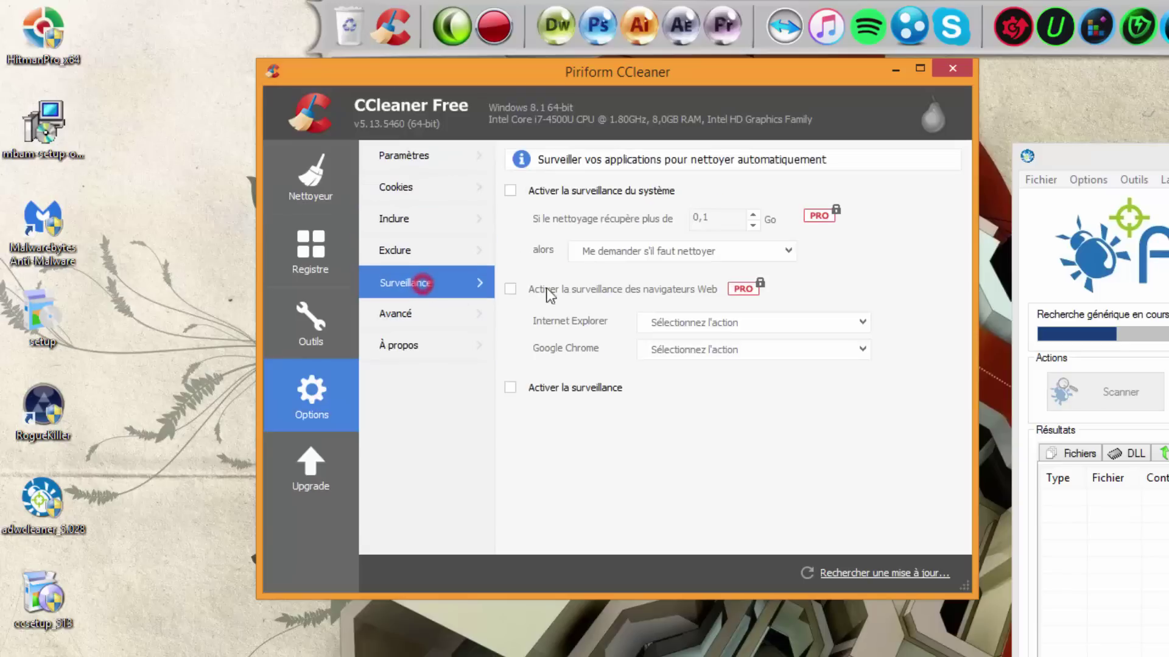
pyautogui.click(536, 190)
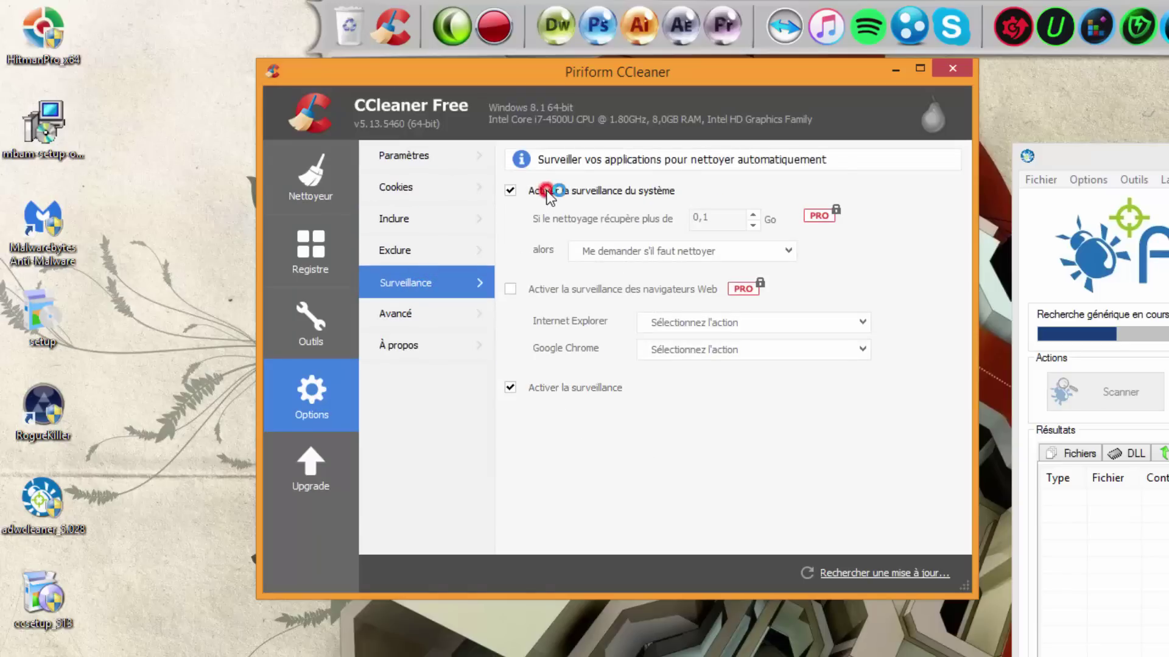
pyautogui.click(535, 190)
pyautogui.click(554, 388)
pyautogui.click(625, 402)
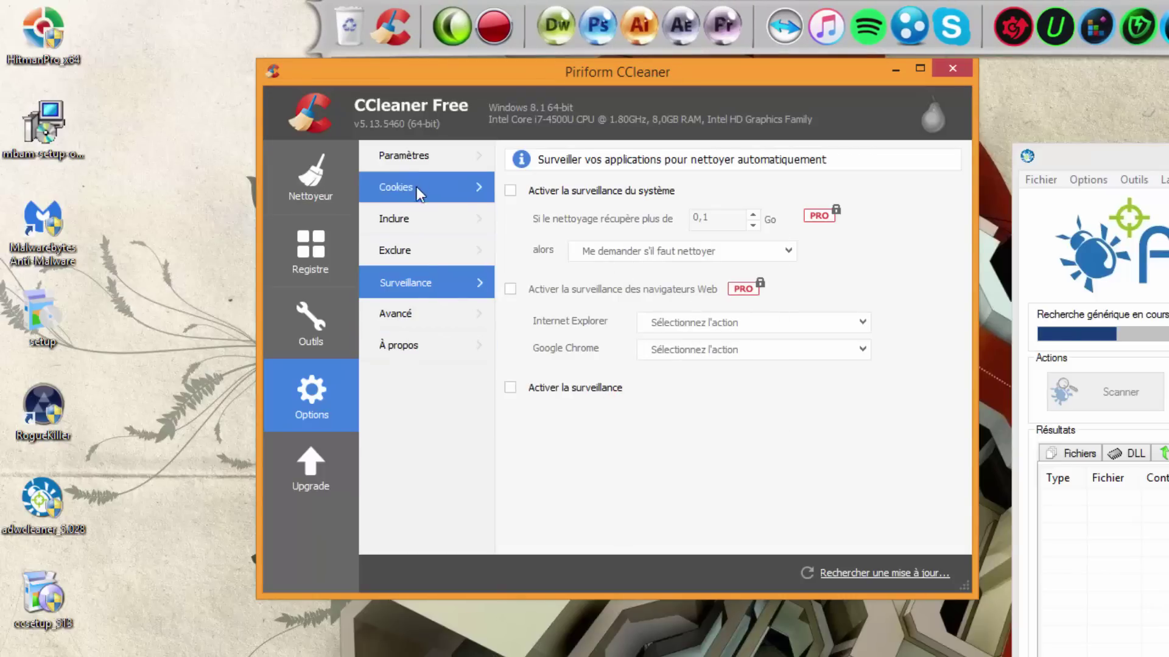
# Enable automatic cleaning of the computer at startup in CCleaner's basic settings, and view the advanced settings.
pyautogui.click(429, 163)
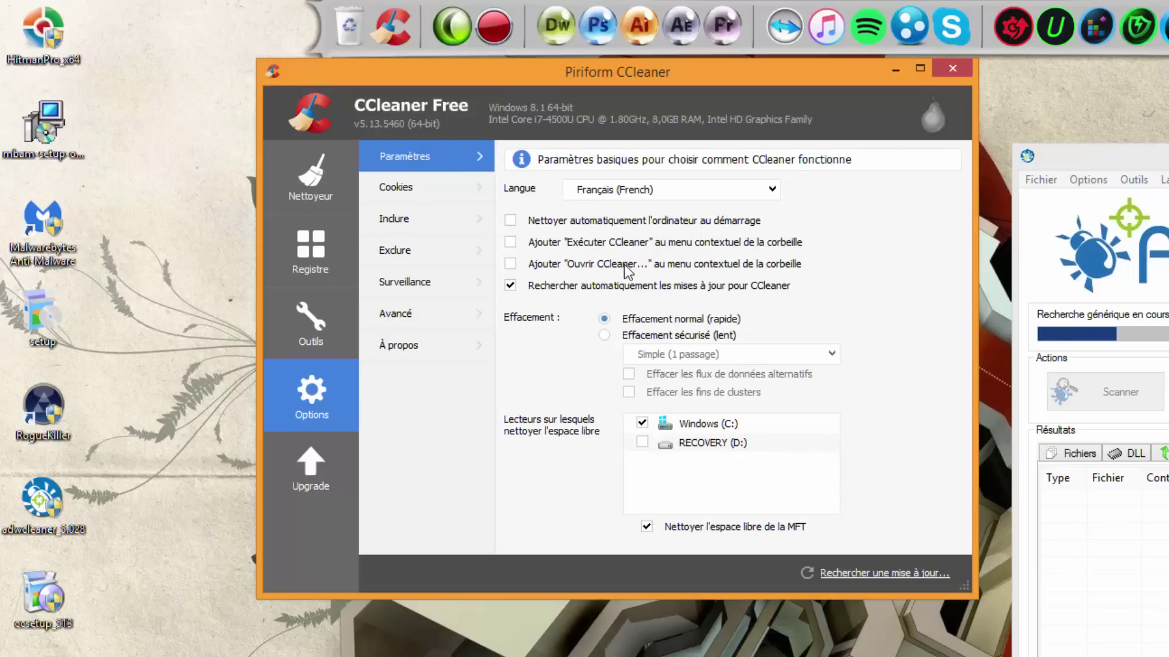
pyautogui.click(553, 221)
pyautogui.click(437, 308)
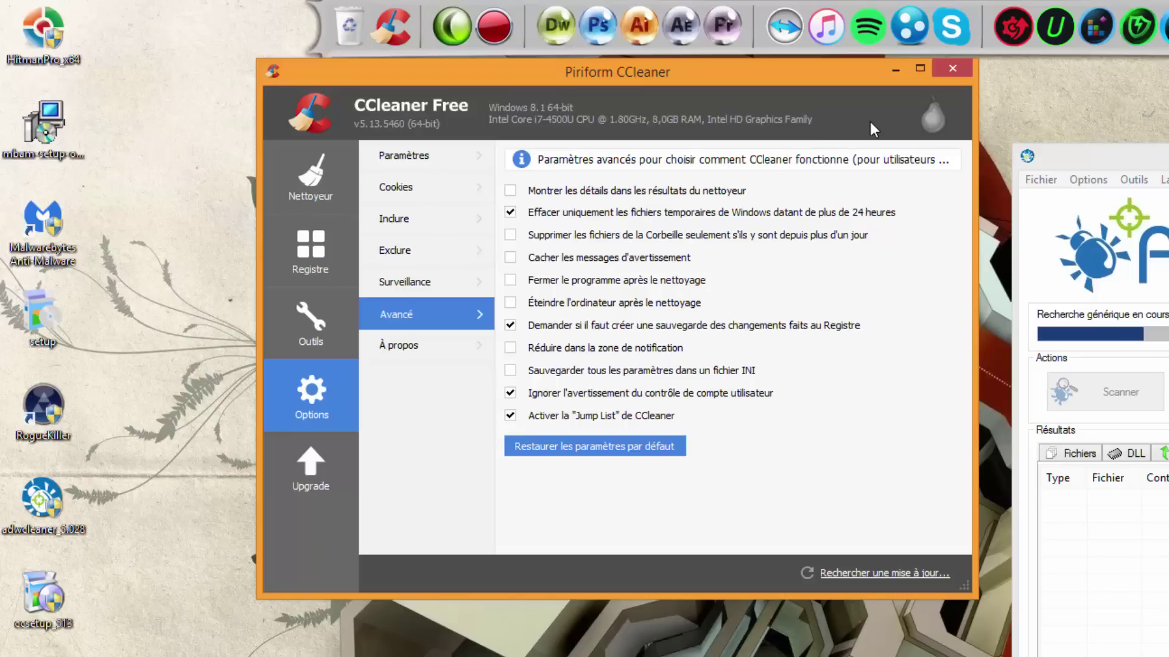
# Review the Windows and Applications items that CCleaner's cleaner is set to remove.
pyautogui.click(353, 162)
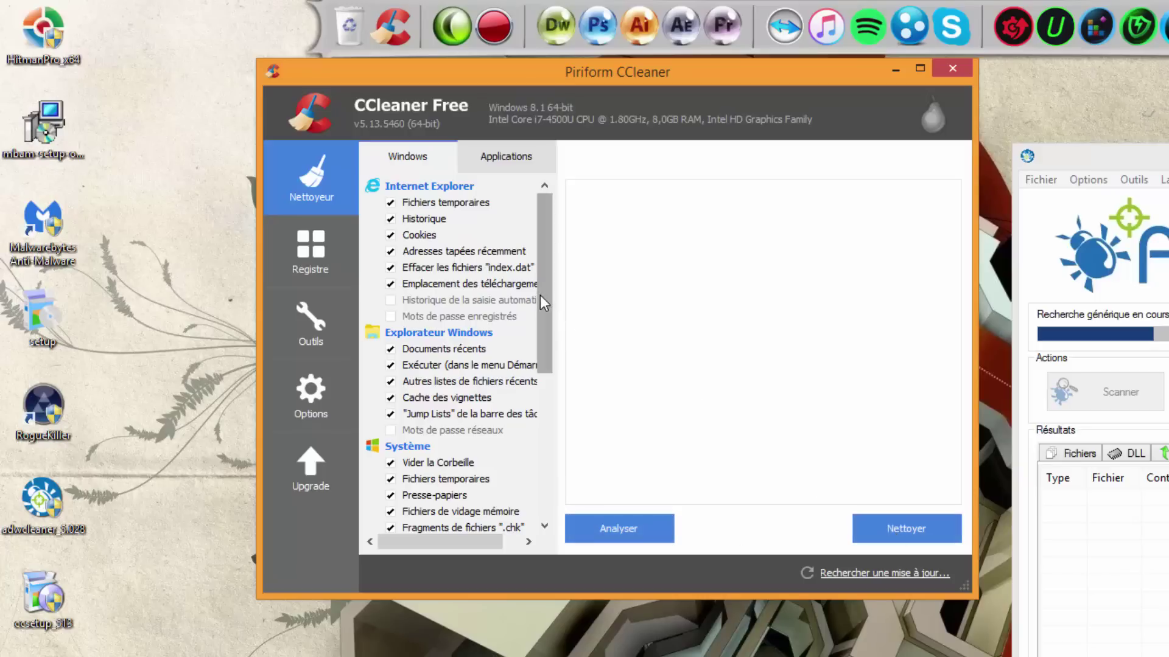
pyautogui.click(497, 157)
pyautogui.click(410, 157)
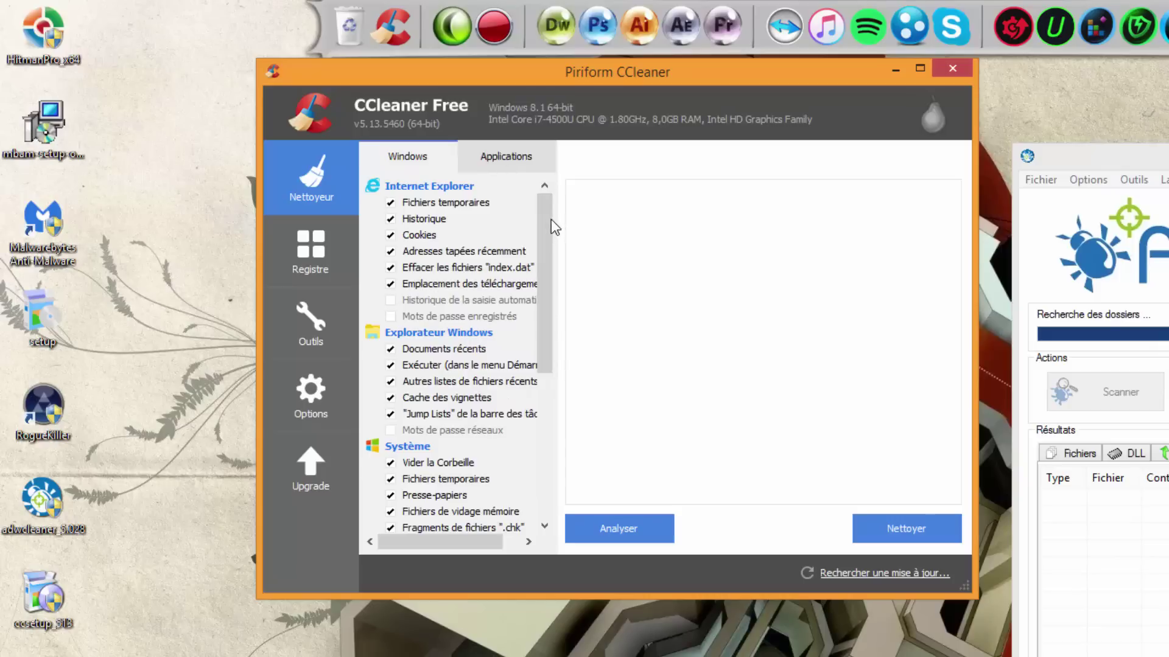
pyautogui.moveTo(551, 219)
pyautogui.mouseDown()
pyautogui.moveTo(546, 383)
pyautogui.moveTo(560, 206)
pyautogui.mouseUp()
pyautogui.click(498, 157)
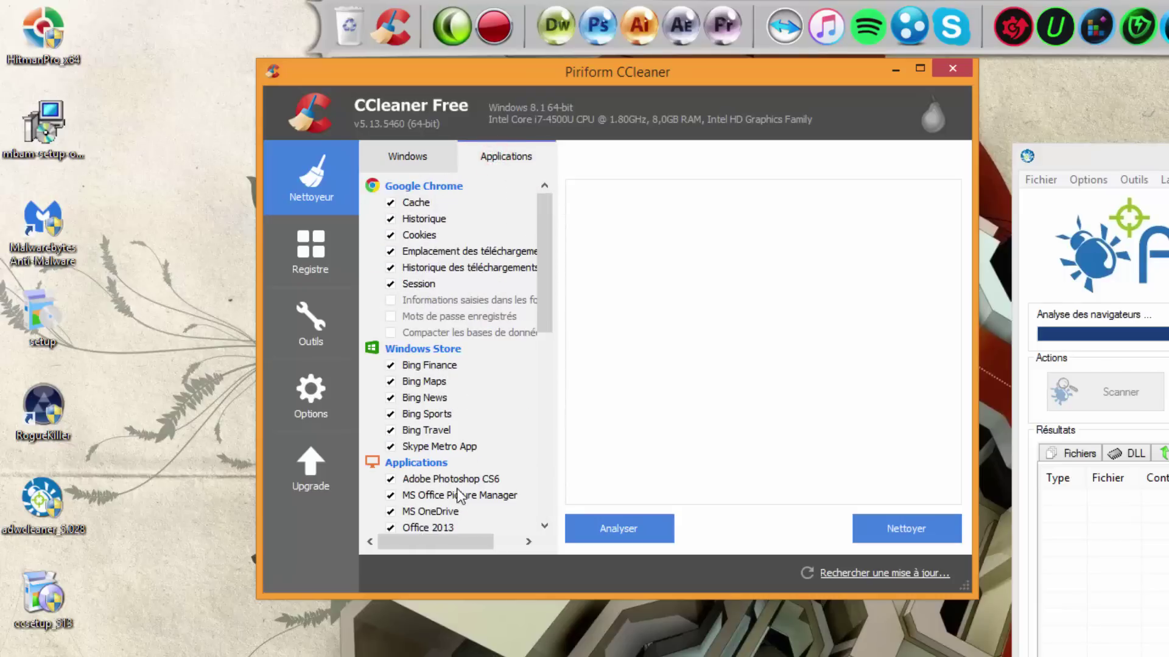
pyautogui.moveTo(546, 242)
pyautogui.mouseDown()
pyautogui.moveTo(552, 395)
pyautogui.moveTo(552, 254)
pyautogui.mouseUp()
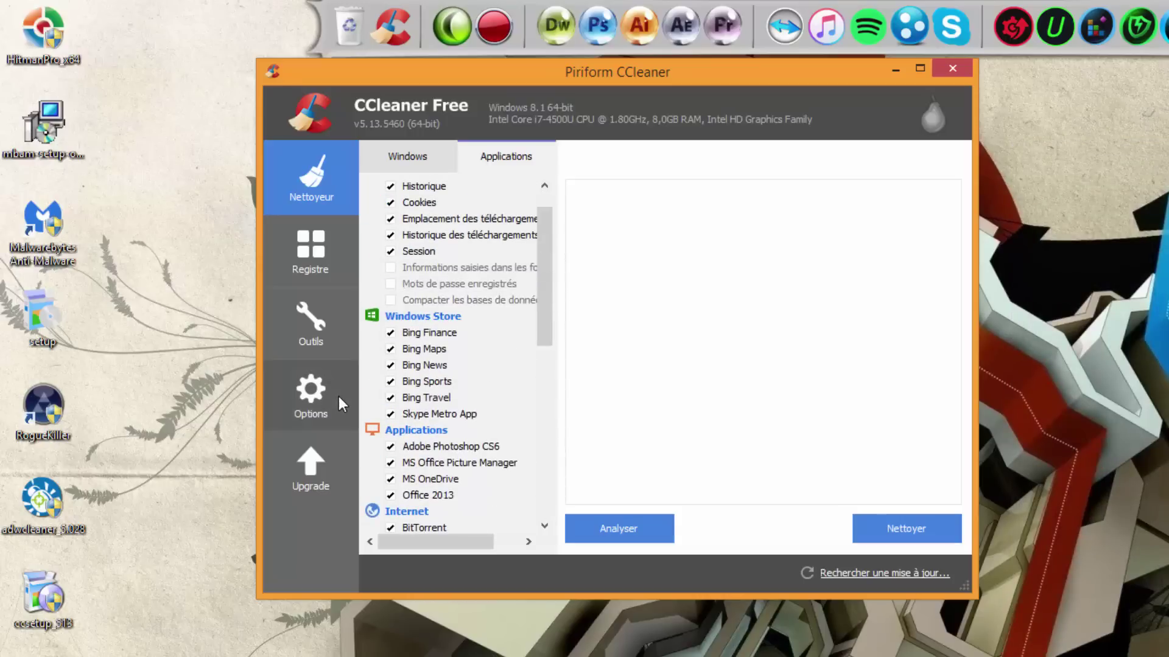
# Search the registry for errors in CCleaner with all categories checked, and widen the window to read the list.
pyautogui.click(327, 261)
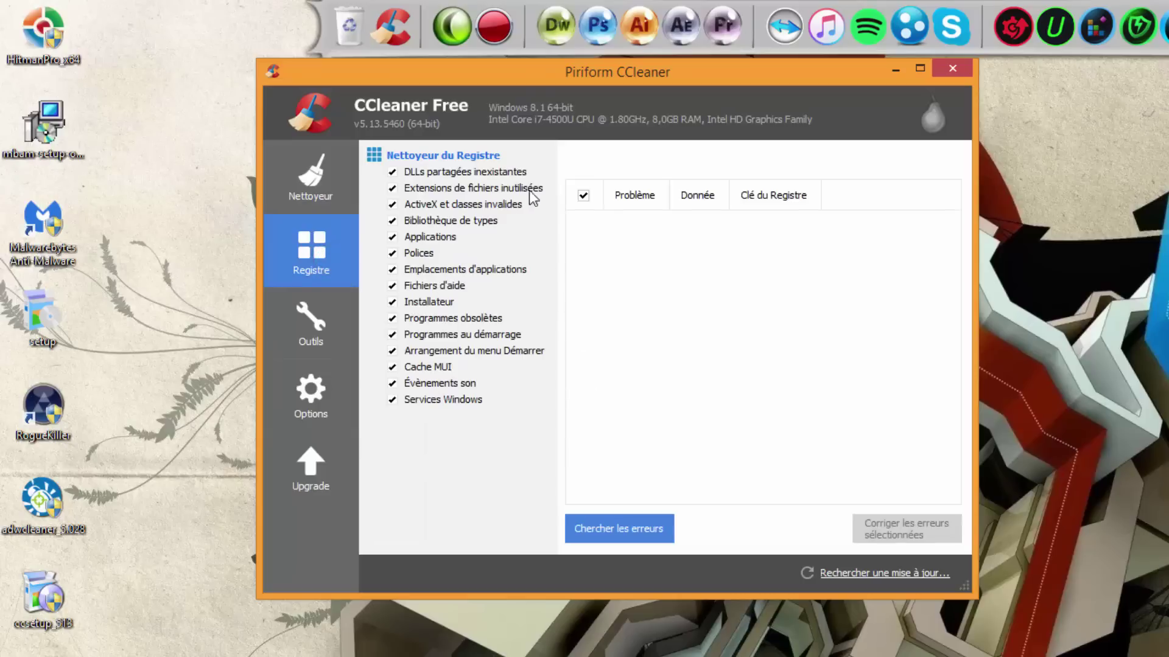
pyautogui.click(598, 529)
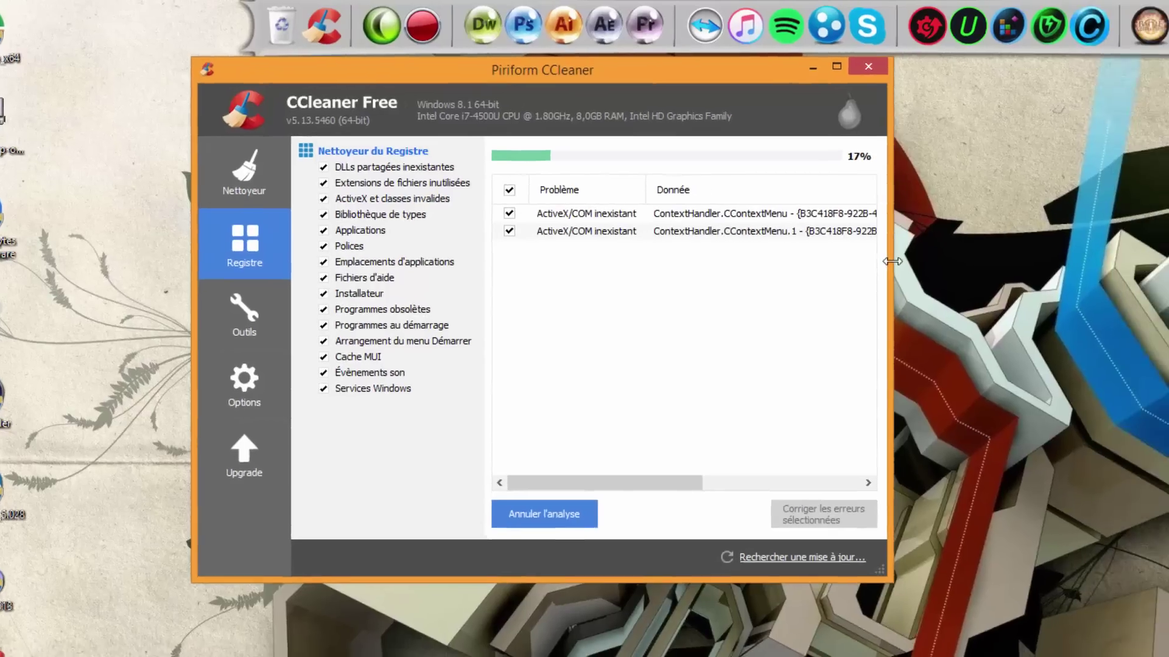
pyautogui.moveTo(980, 269); pyautogui.dragTo(1168, 268)
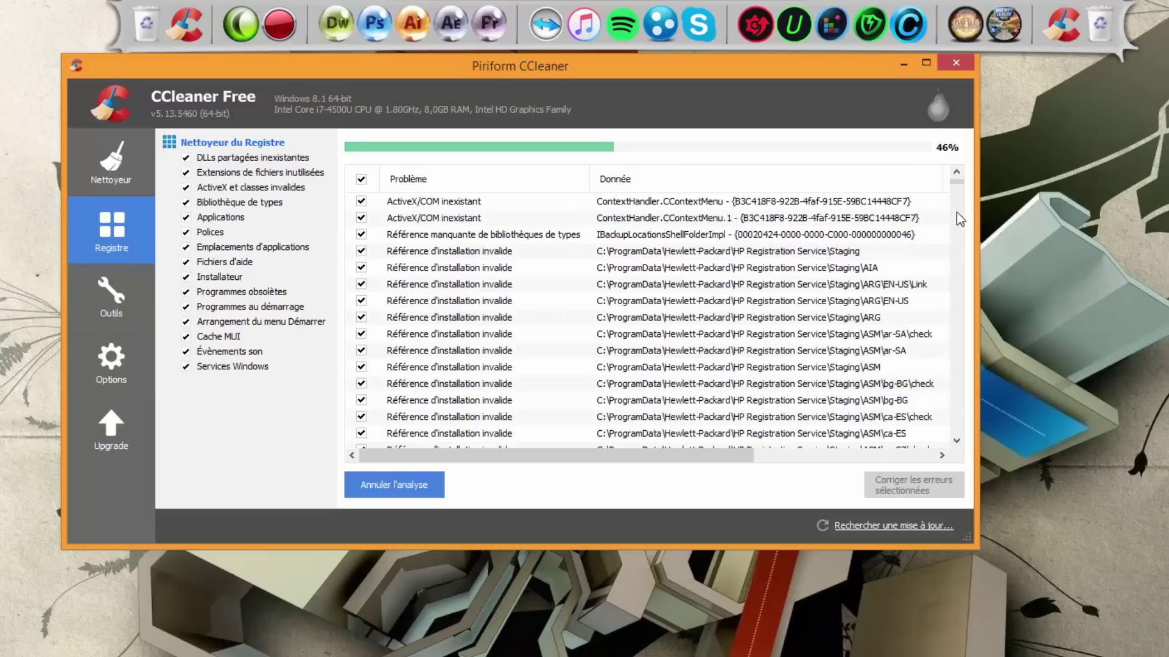
pyautogui.moveTo(957, 183)
pyautogui.mouseDown()
pyautogui.moveTo(956, 210)
pyautogui.moveTo(956, 200)
pyautogui.mouseUp()
# Fix all the selected registry errors without creating a registry backup, and close the repair dialog.
pyautogui.click(896, 490)
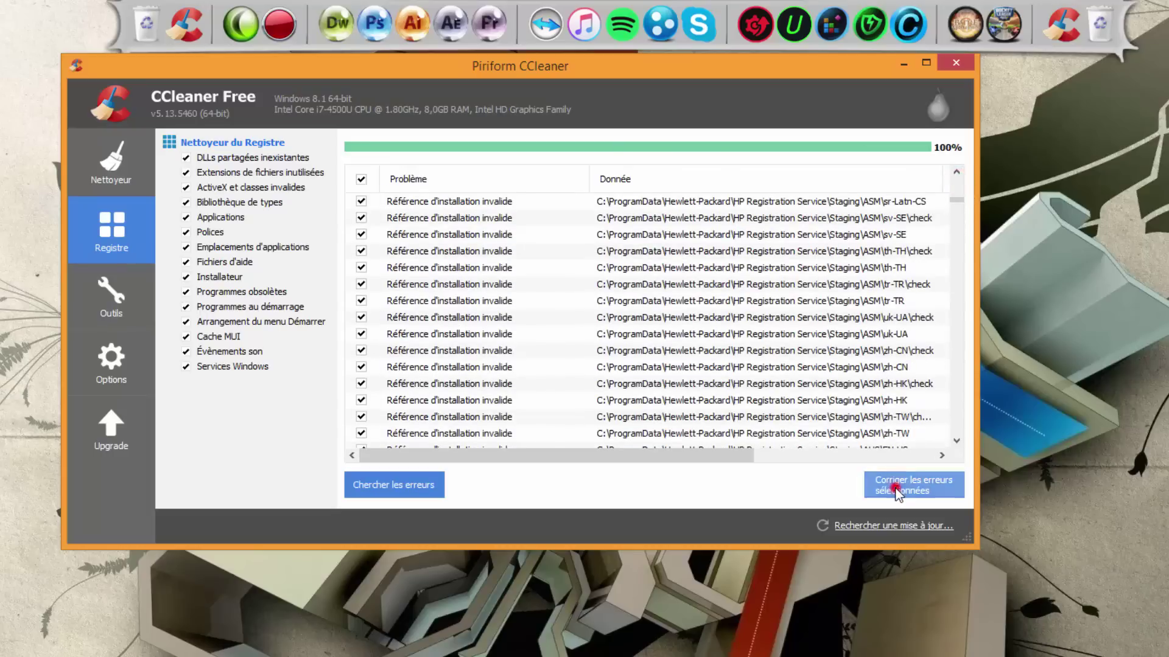
pyautogui.click(577, 367)
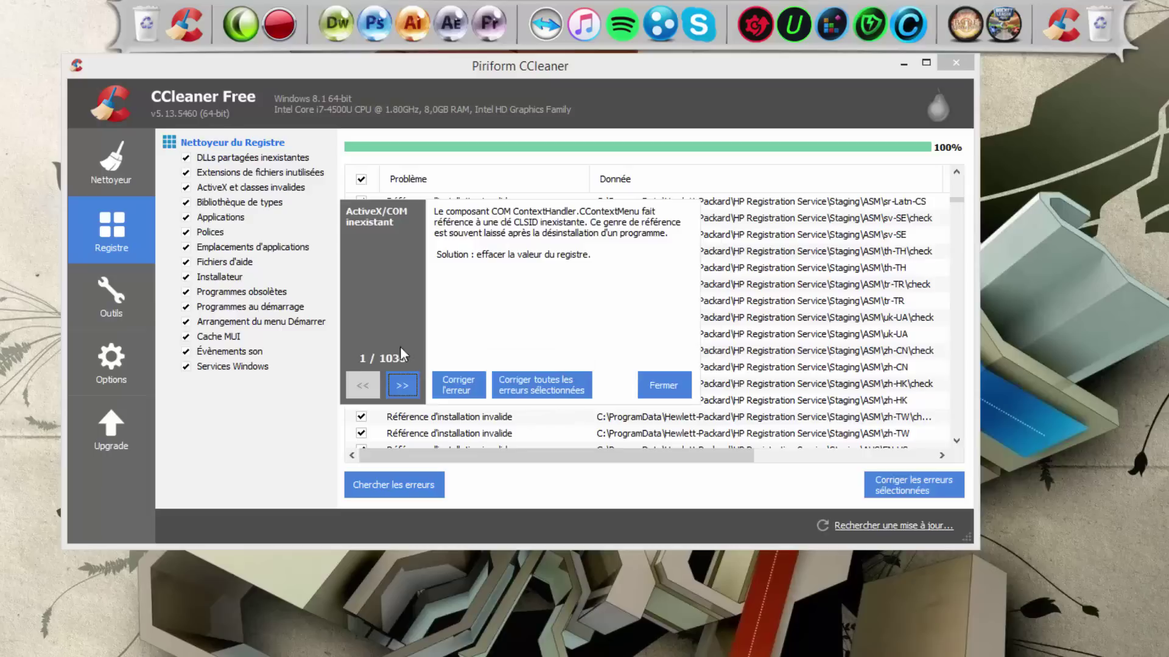
pyautogui.click(557, 383)
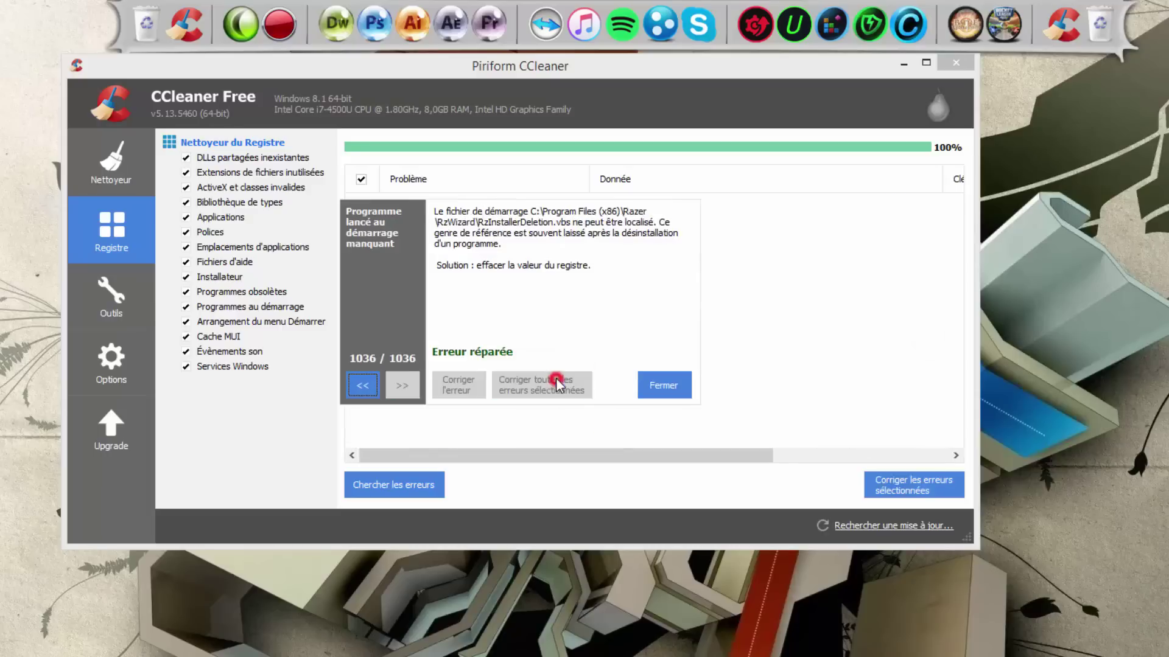
pyautogui.click(661, 385)
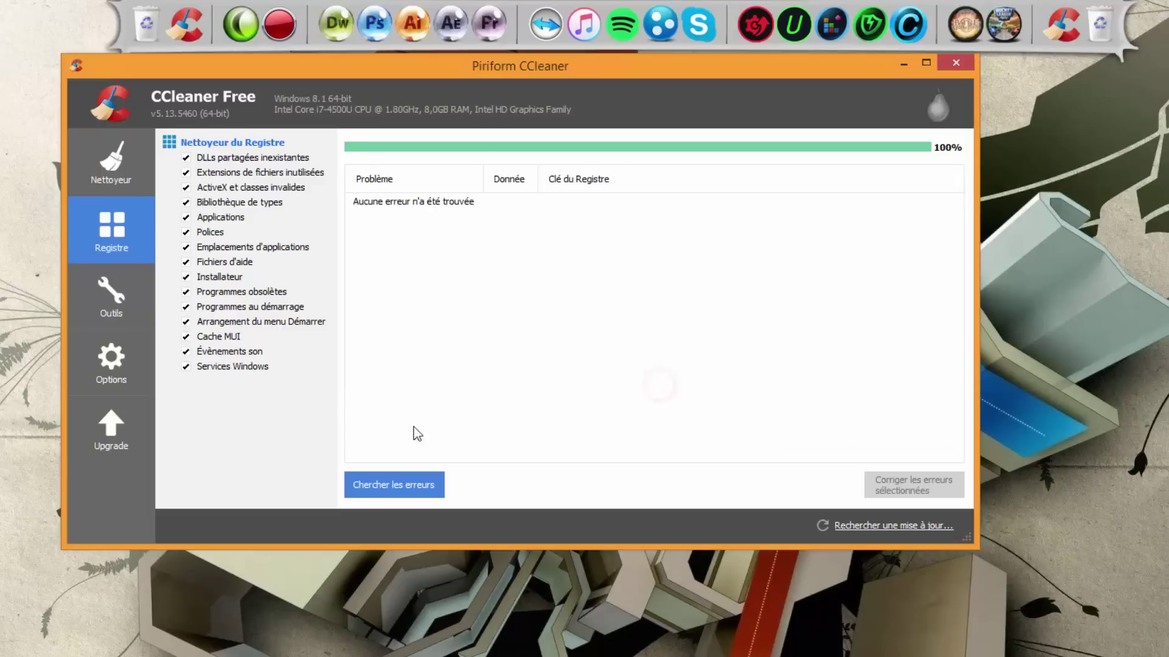
# Search the registry for errors again, fix the remaining one without a backup, and close CCleaner.
pyautogui.click(400, 480)
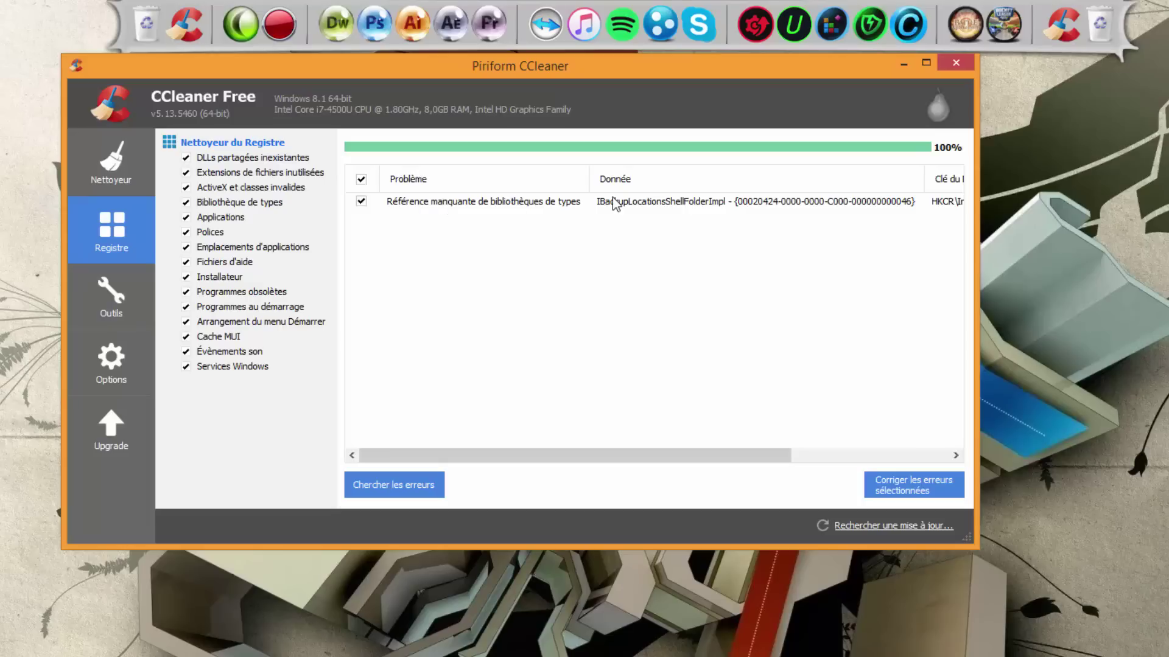
pyautogui.click(881, 481)
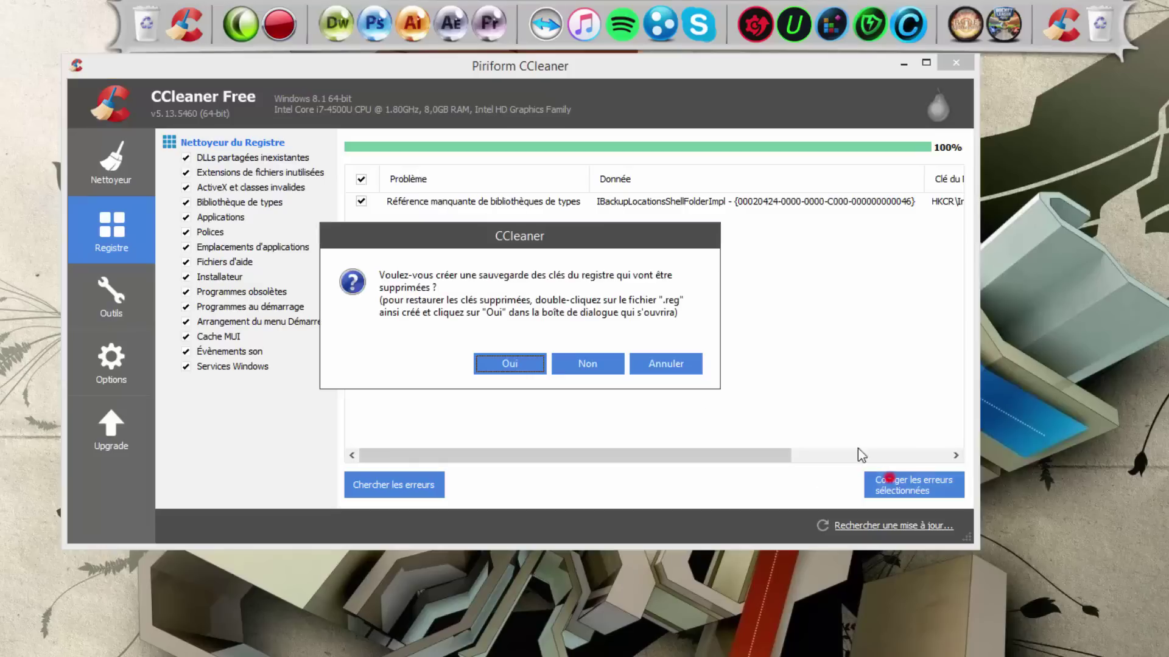
pyautogui.click(572, 364)
pyautogui.click(463, 380)
pyautogui.click(664, 385)
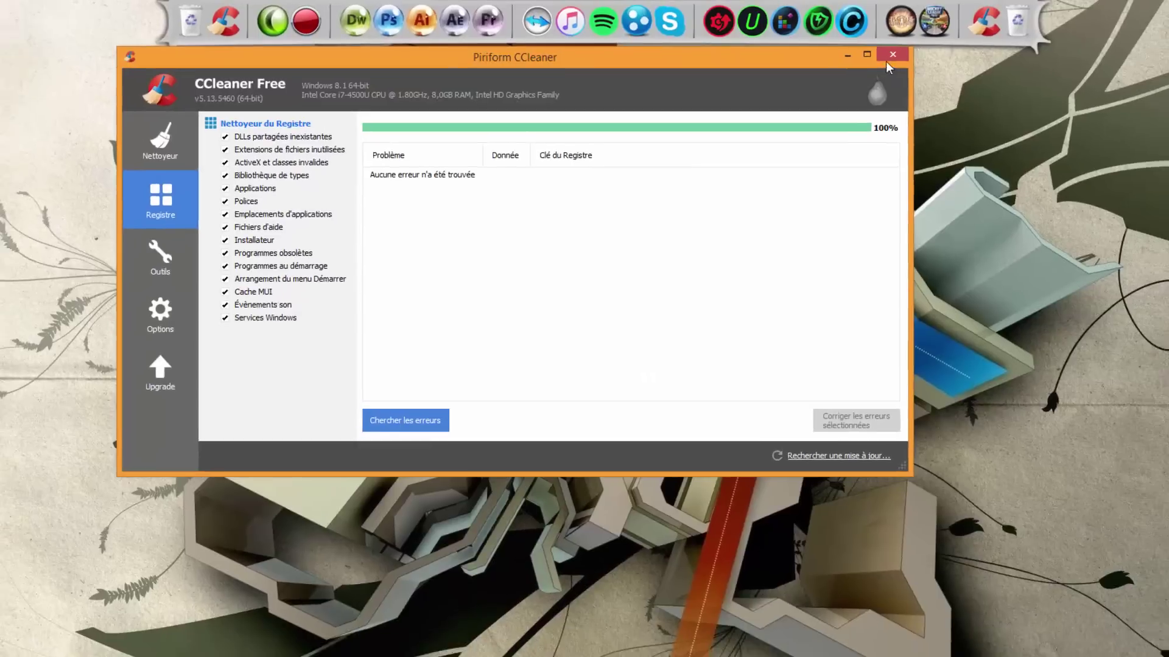
pyautogui.click(956, 63)
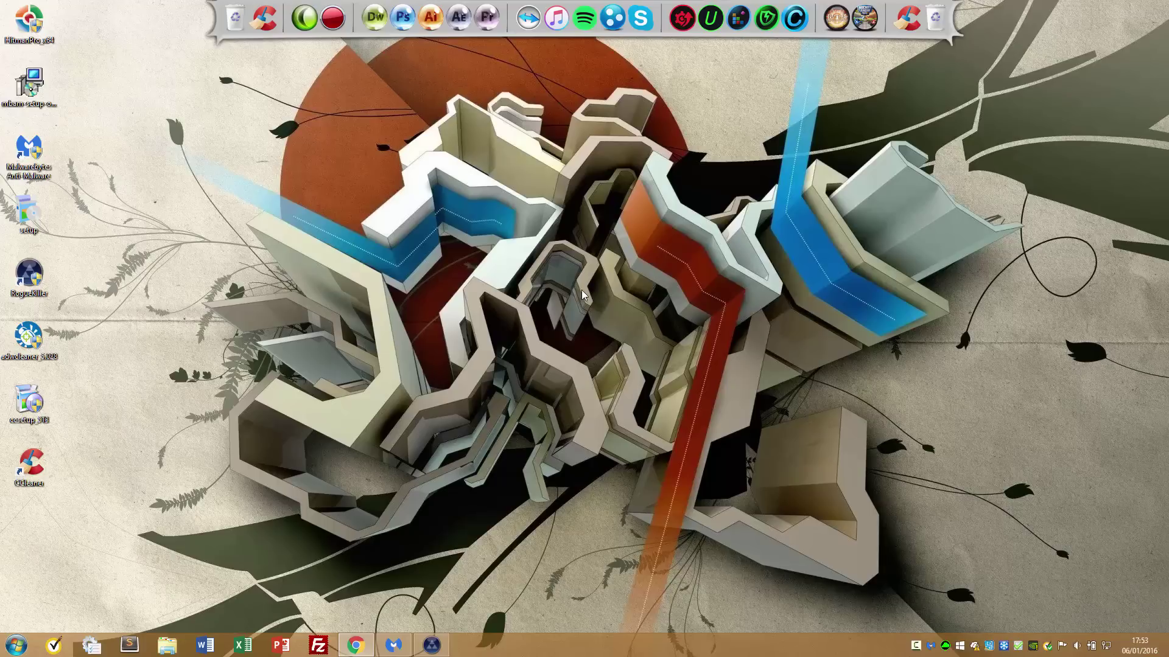
# Switch to Malwarebytes Anti-Malware to check its threat scan summary, and minimize its window.
pyautogui.click(394, 645)
pyautogui.click(394, 644)
pyautogui.click(394, 645)
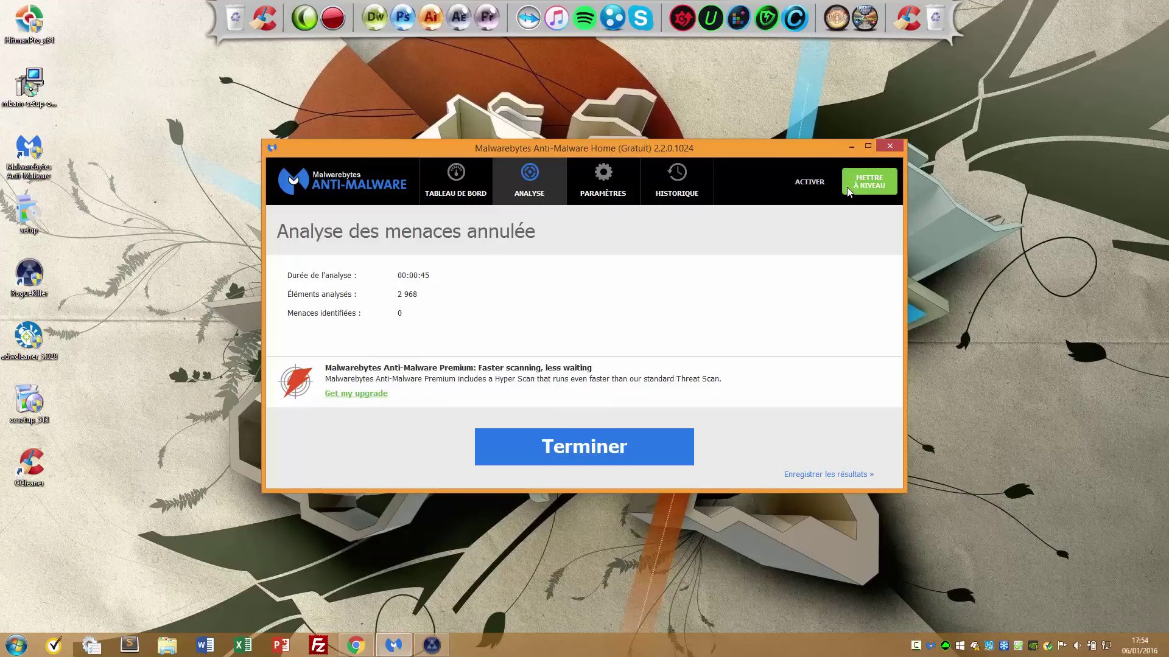
pyautogui.click(851, 147)
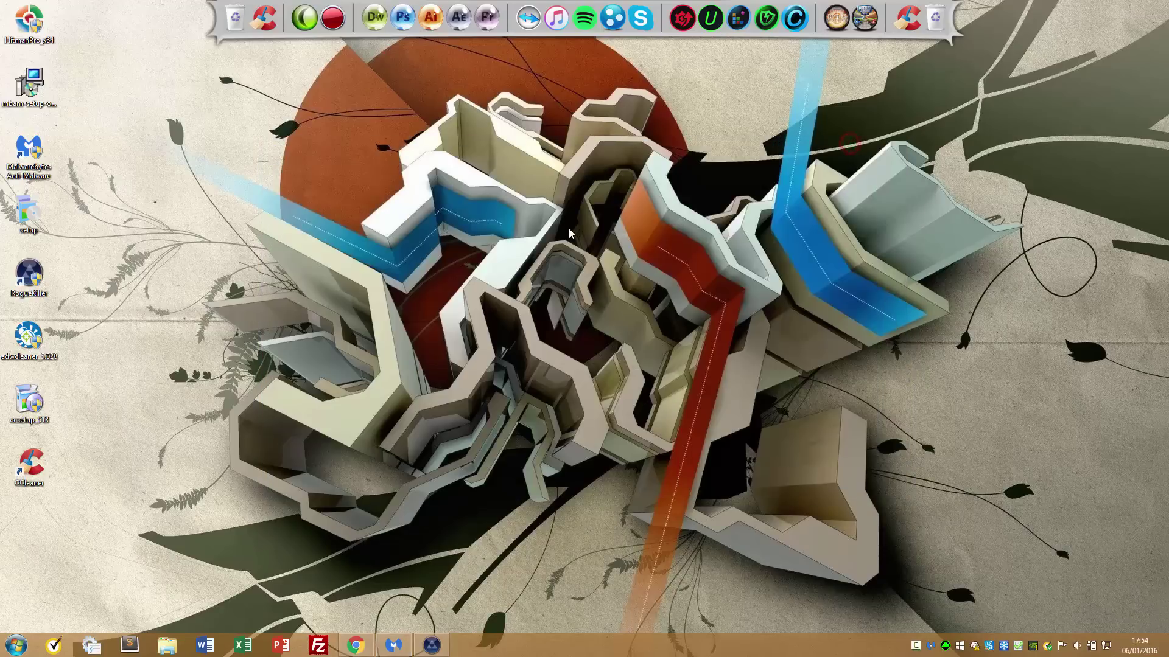